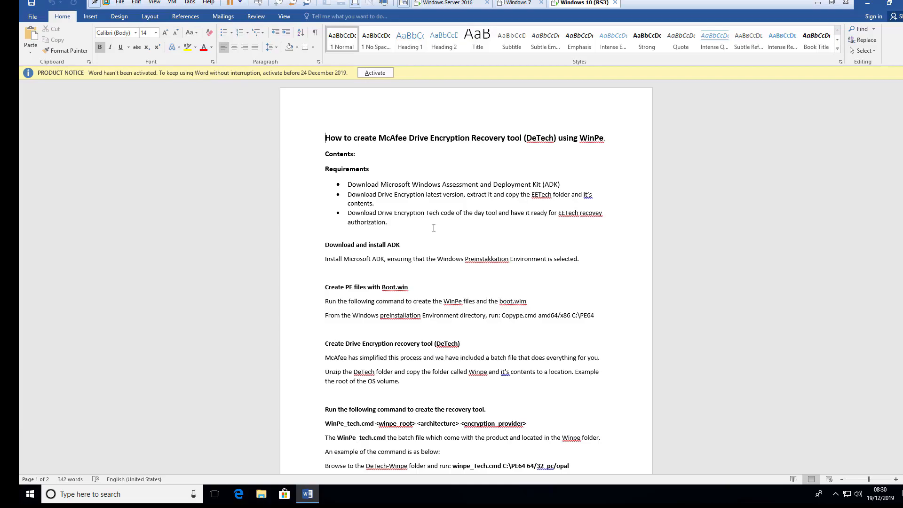
# - Minimize the Word instructions and open the EETech-7.2.9.14 folder on the desktop
pyautogui.click(380, 207)
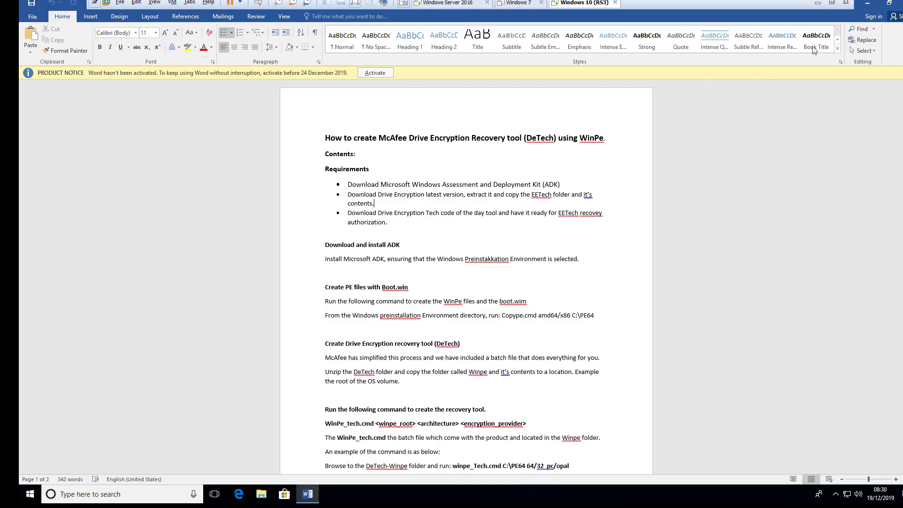
pyautogui.click(868, 6)
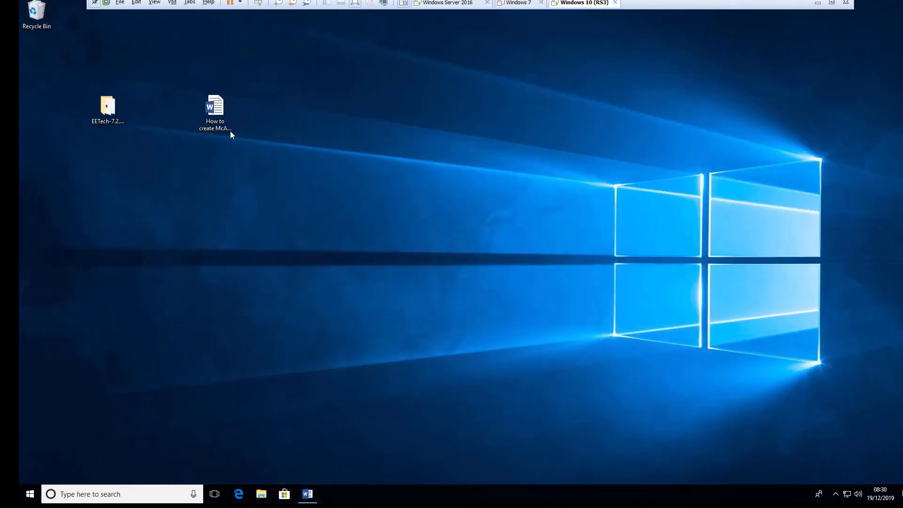
pyautogui.doubleClick(113, 111)
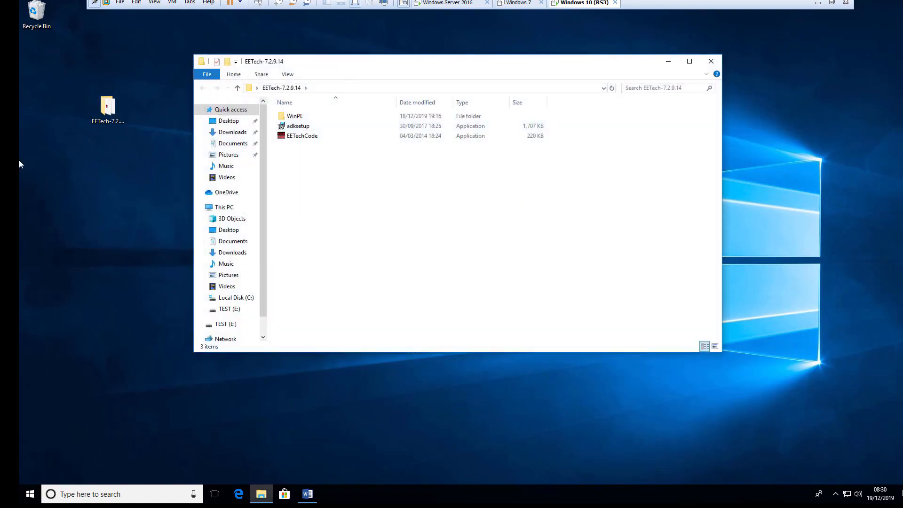
pyautogui.click(98, 120)
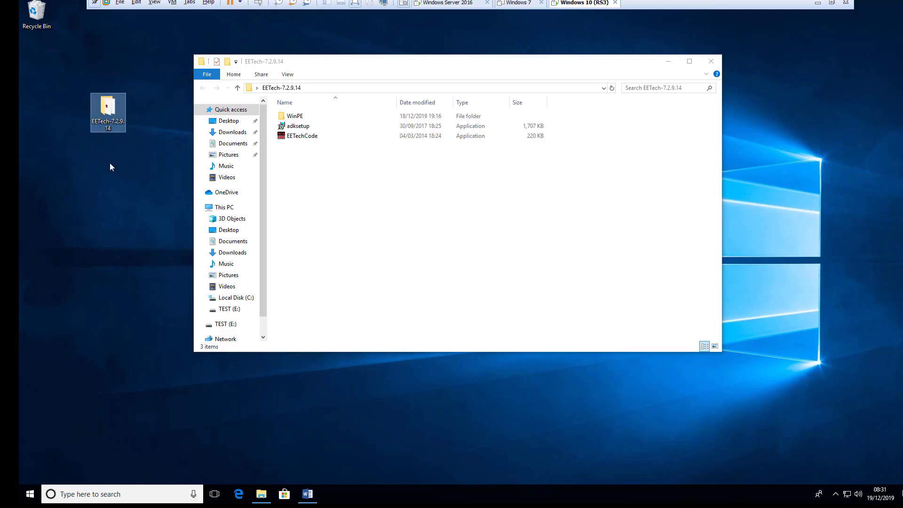
pyautogui.click(319, 182)
# - Browse into the WinPE folder and its Opal32 subfolder, then step back out
pyautogui.doubleClick(299, 119)
pyautogui.doubleClick(284, 121)
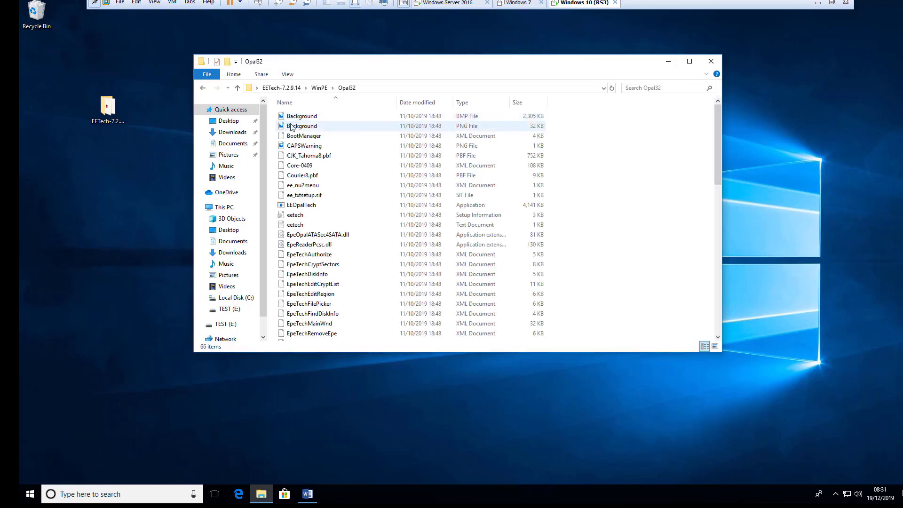
pyautogui.hotkey('alt', 'Left')
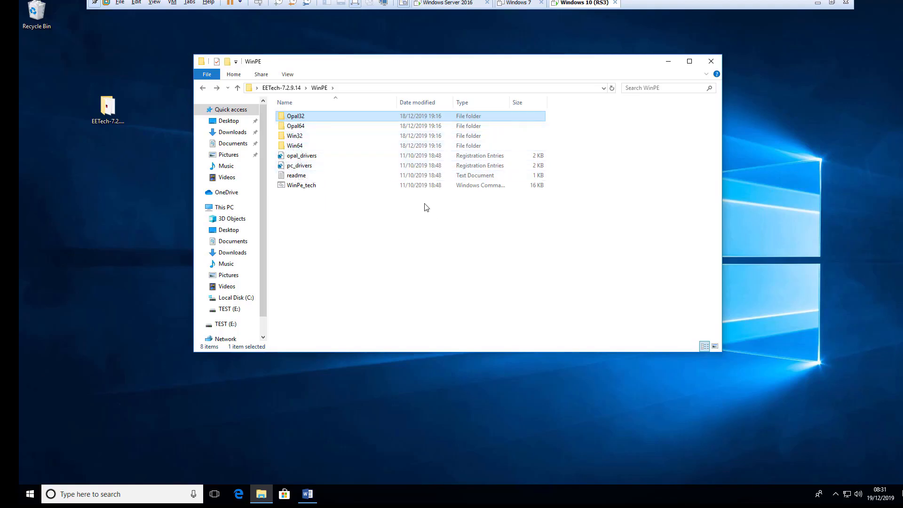
pyautogui.click(203, 88)
# - Launch adksetup with the default location, decline usage data and accept the license
pyautogui.click(294, 129)
pyautogui.doubleClick(294, 127)
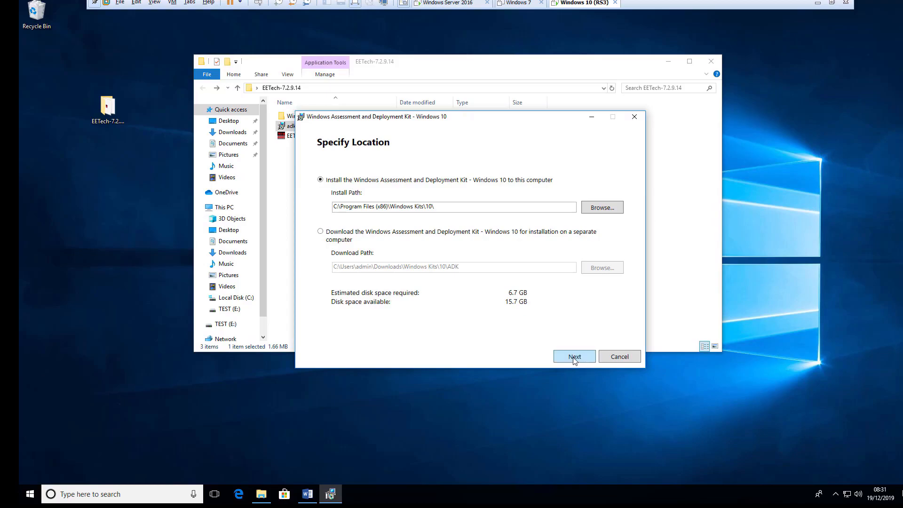
pyautogui.click(575, 362)
pyautogui.click(354, 258)
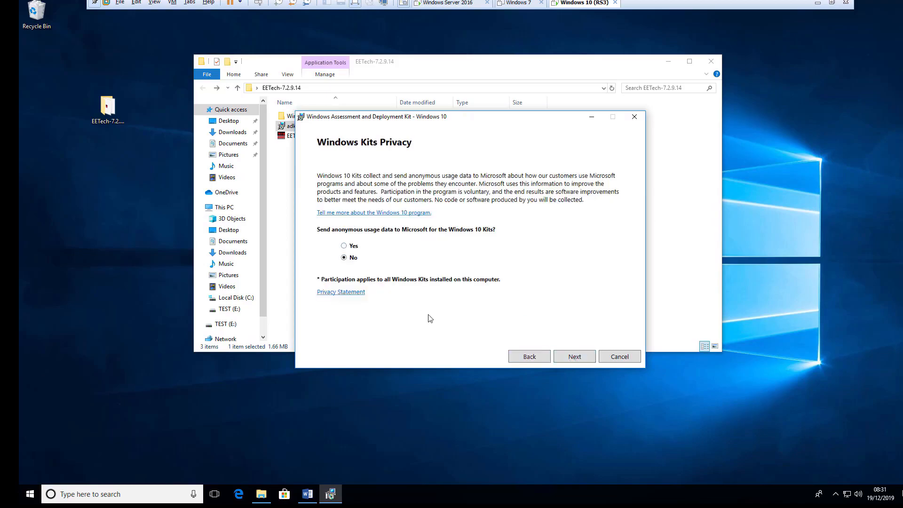
pyautogui.click(575, 360)
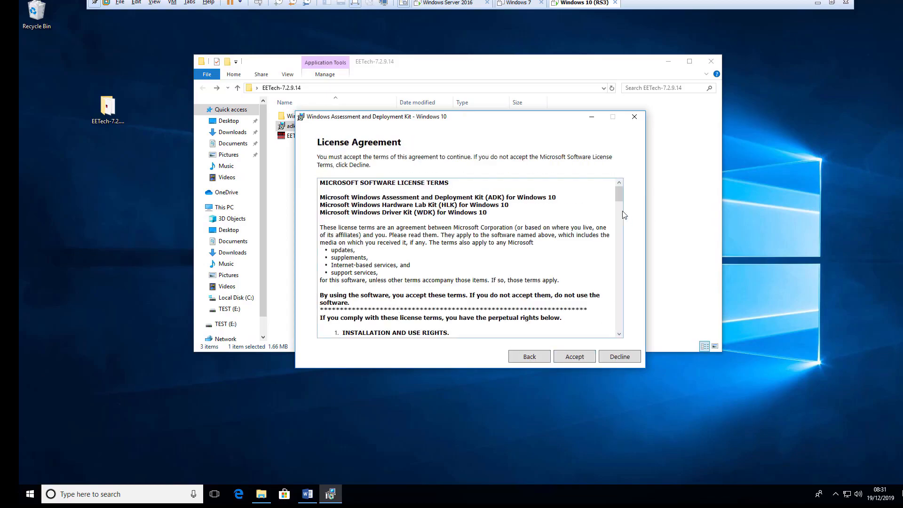
pyautogui.scroll(-15, 619, 215)
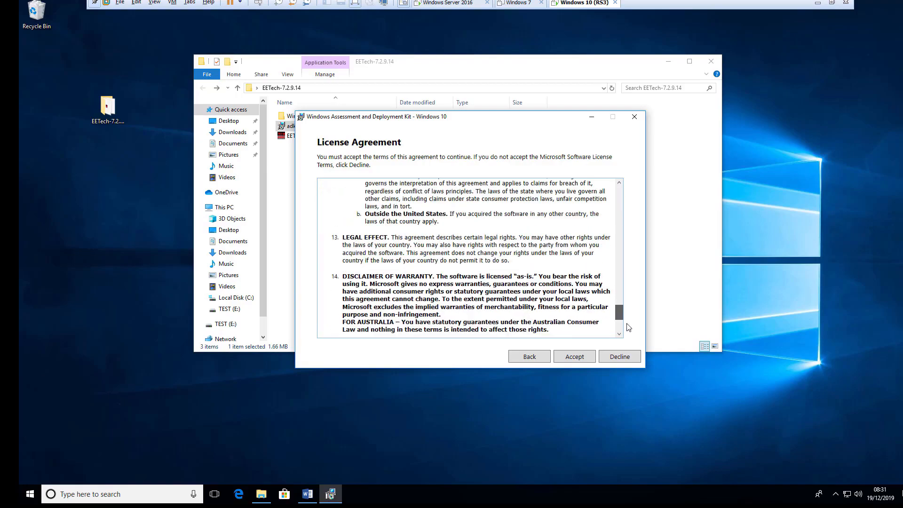
pyautogui.click(574, 358)
# - Deselect App-V Sequencers, UE-V Template Generator, USMT and Configuration Designer, then start installing
pyautogui.click(333, 297)
pyautogui.click(324, 285)
pyautogui.click(324, 273)
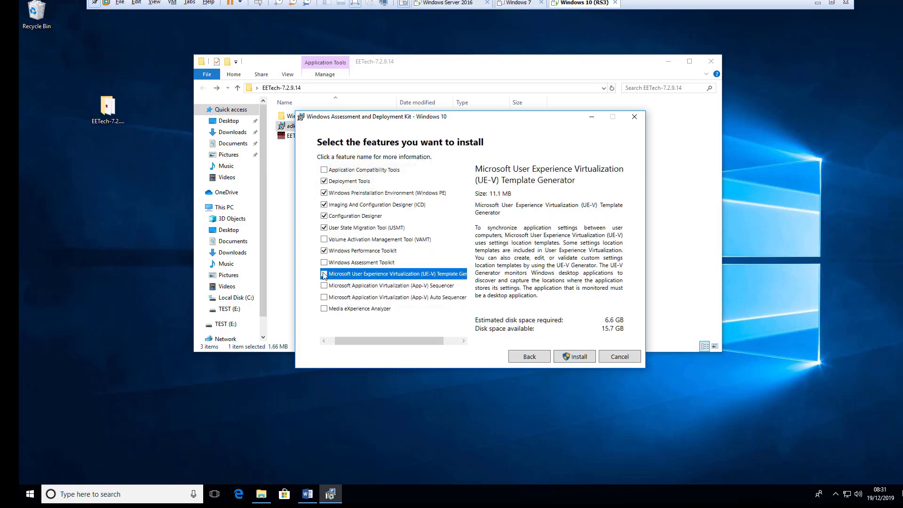
pyautogui.click(324, 228)
pyautogui.click(324, 216)
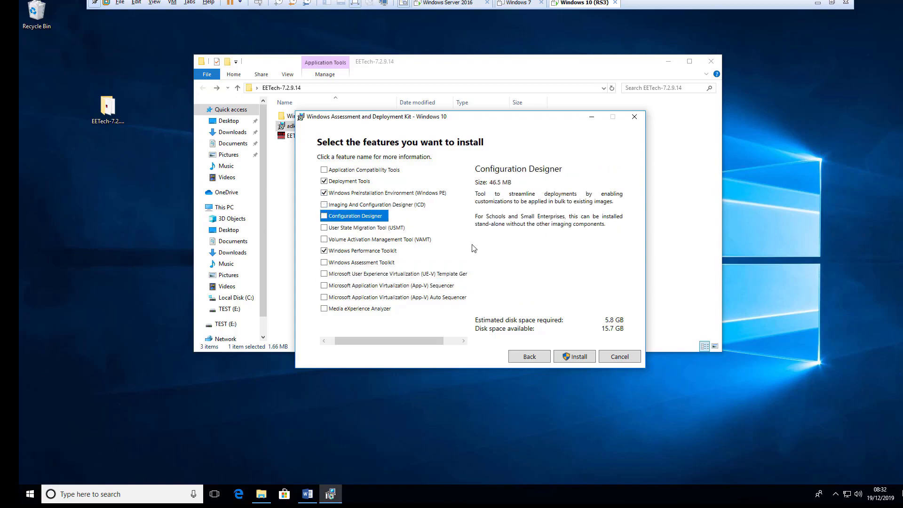
pyautogui.click(578, 357)
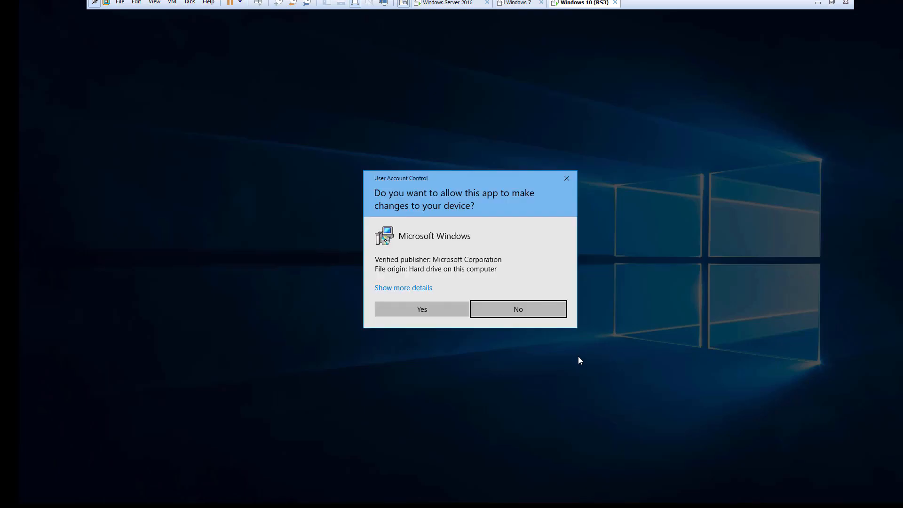
# - Approve the User Account Control prompt so the ADK installation runs to completion
pyautogui.click(422, 309)
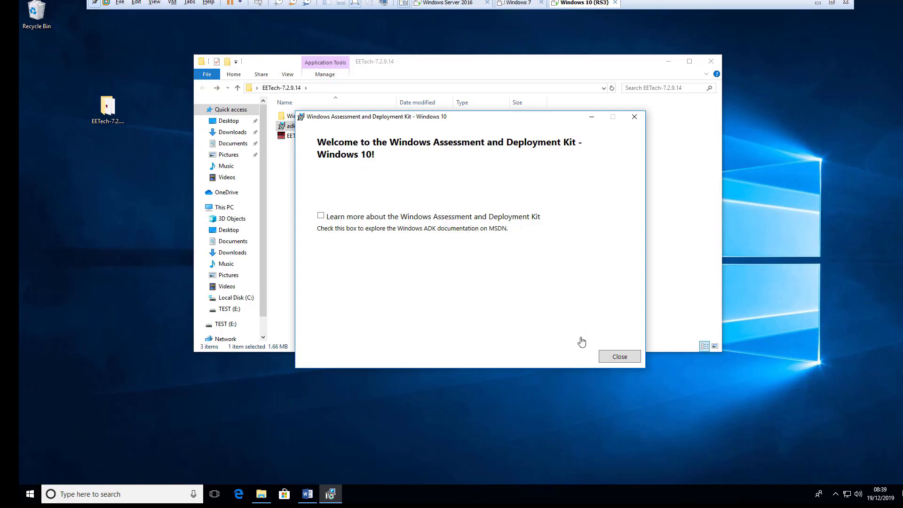
# - Close the finished ADK setup, glance at the Word instructions, and close the EETech folder window
pyautogui.click(618, 357)
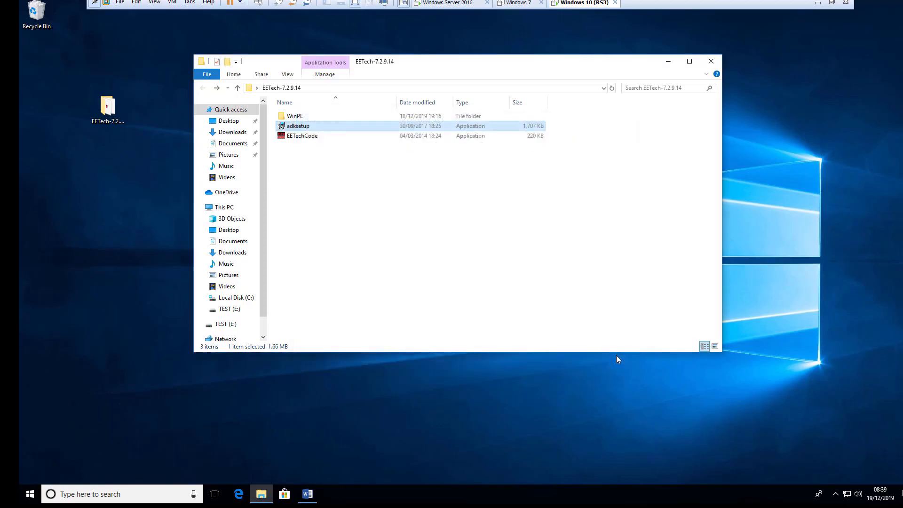
pyautogui.click(308, 495)
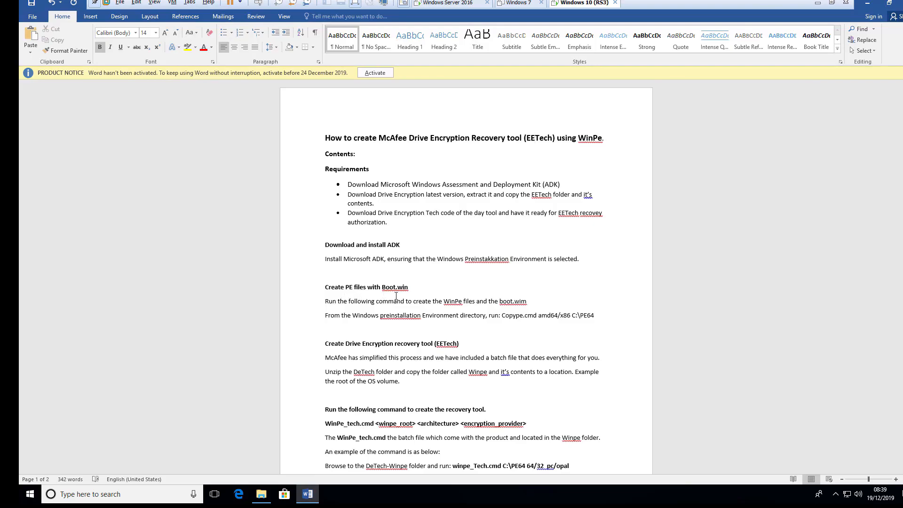
pyautogui.click(867, 5)
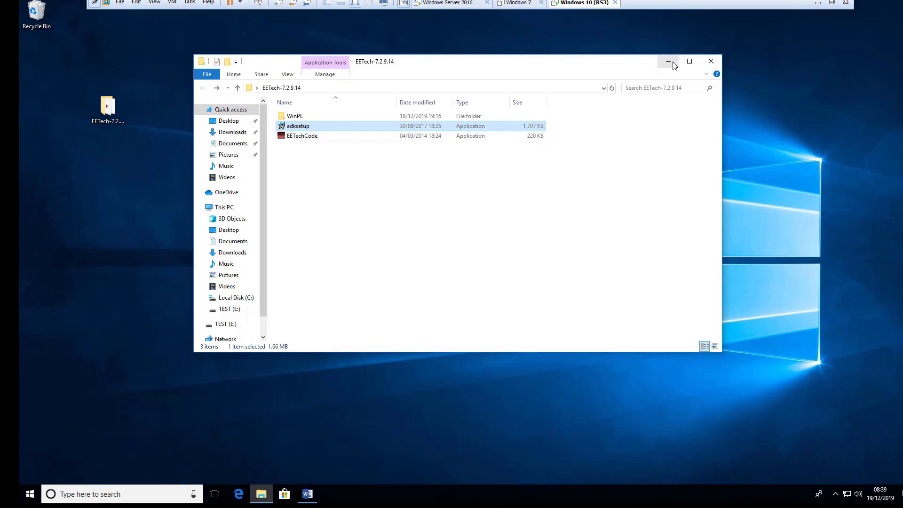
pyautogui.click(710, 61)
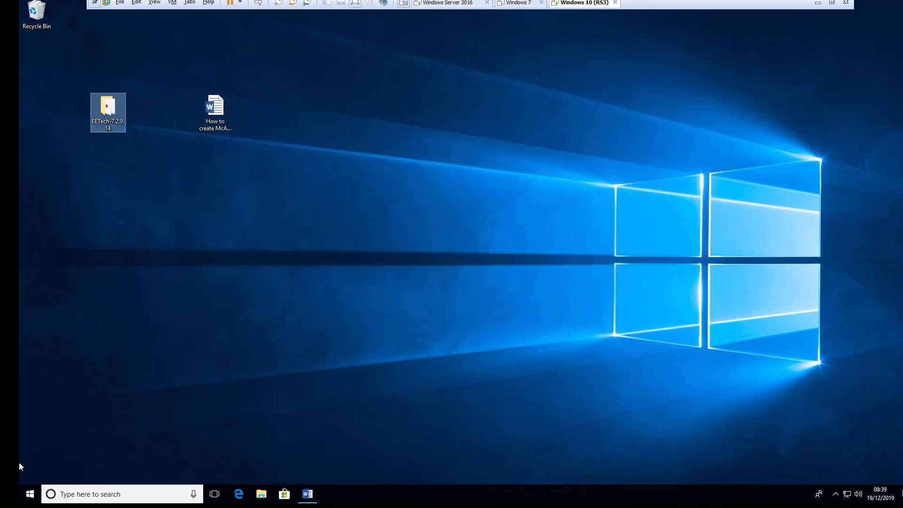
# - Run Deployment and Imaging Tools Environment from Start > Windows Kits as administrator
pyautogui.click(29, 494)
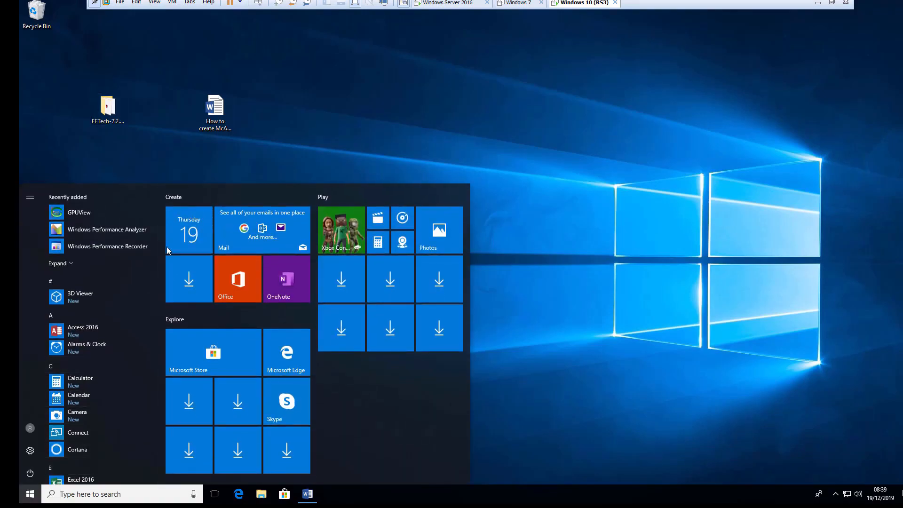
pyautogui.moveTo(161, 245); pyautogui.dragTo(153, 465)
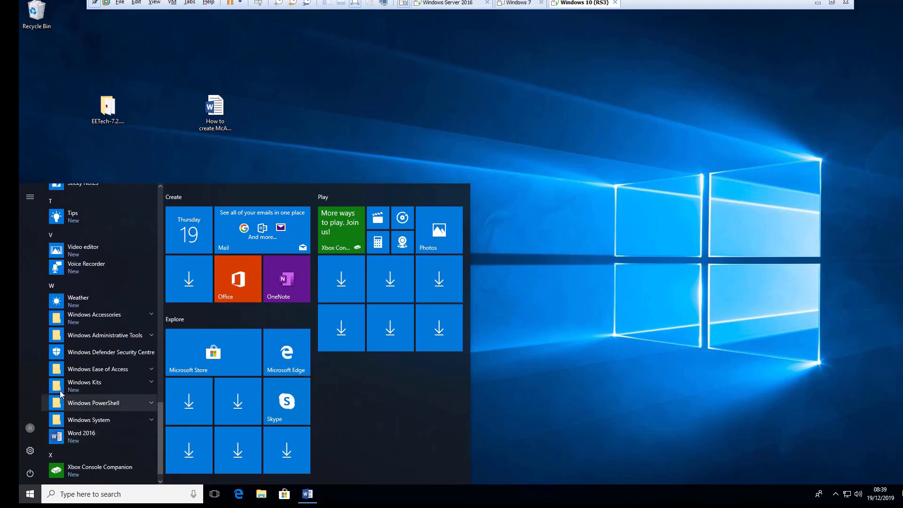
pyautogui.click(151, 383)
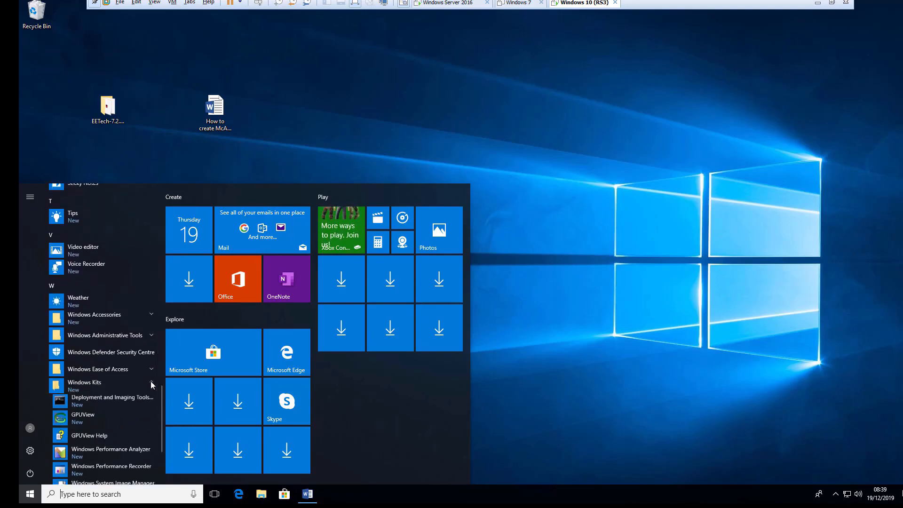
pyautogui.rightClick(127, 402)
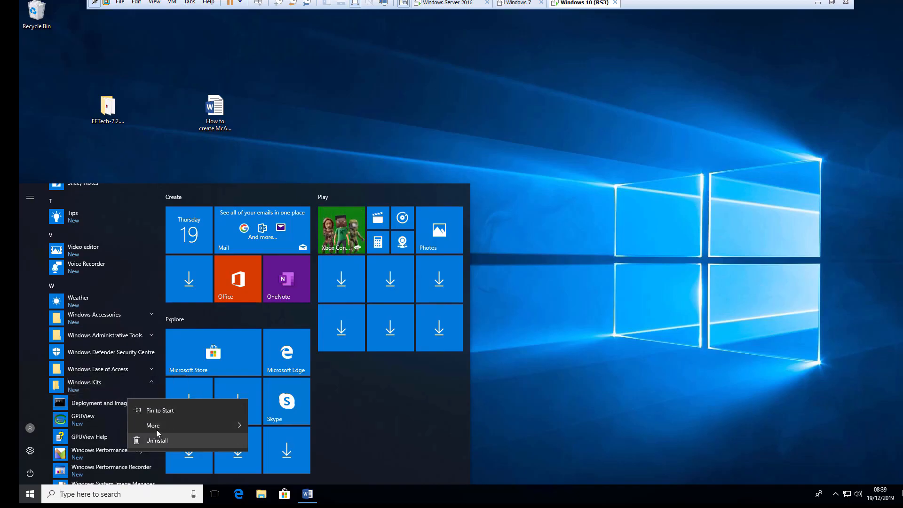
pyautogui.moveTo(155, 426)
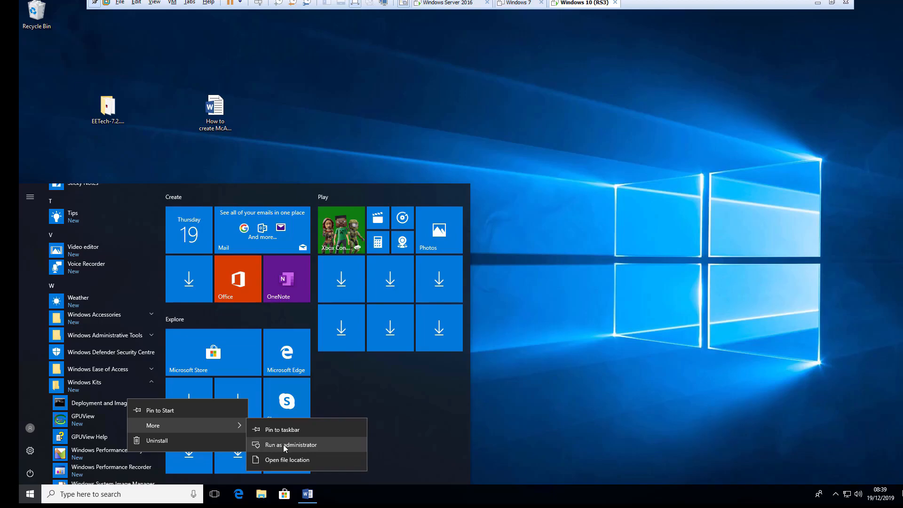
pyautogui.click(284, 446)
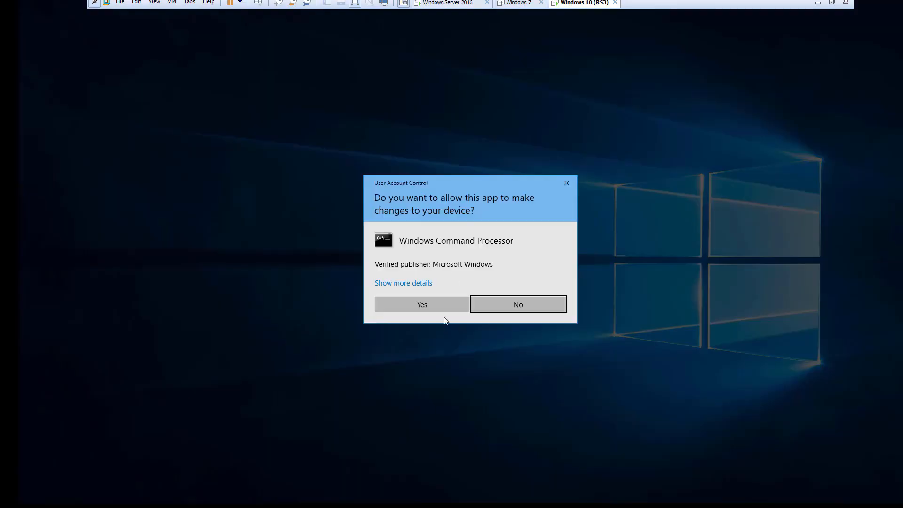
pyautogui.click(432, 303)
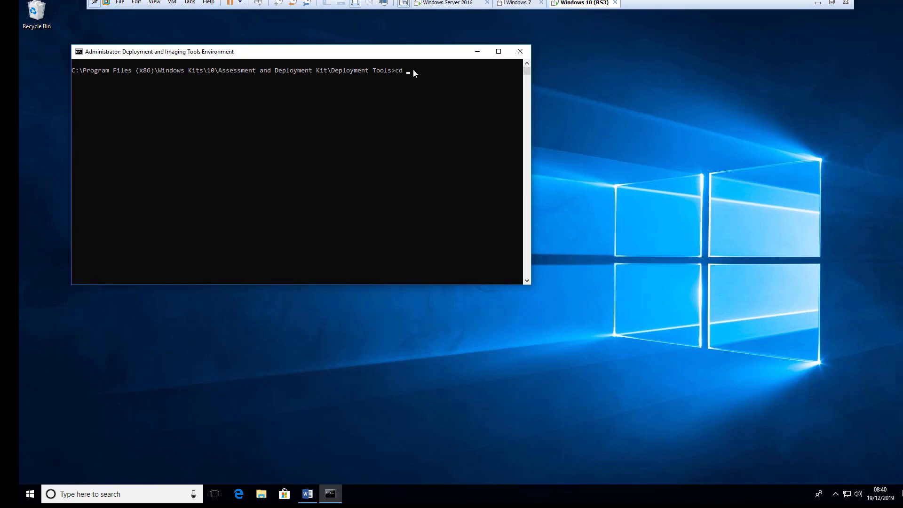
# - Go up to the Assessment and Deployment Kit folder with cd .. and list it
pyautogui.write('..')
pyautogui.press('Return')
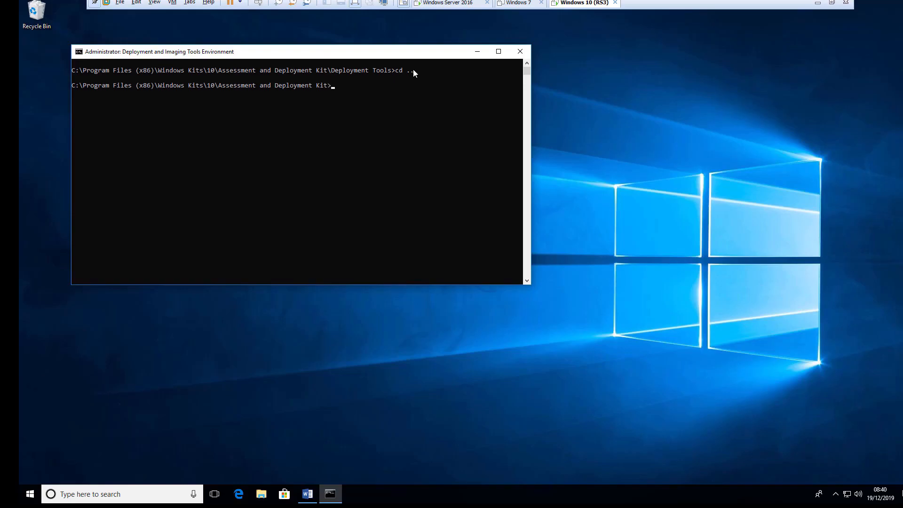
pyautogui.write('dir')
pyautogui.press('Return')
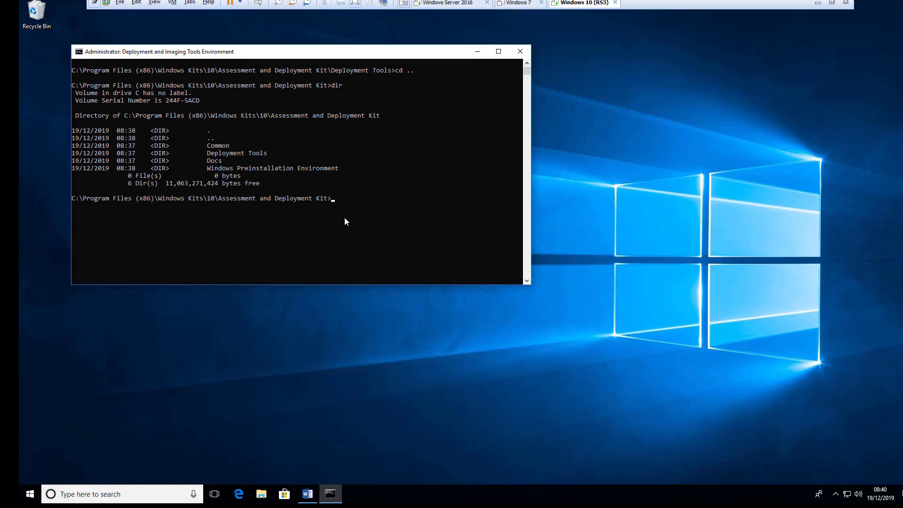
# - Enter the Windows Preinstallation Environment folder and list its contents, including copype.cmd
pyautogui.write('cd wi')
pyautogui.press('Tab')
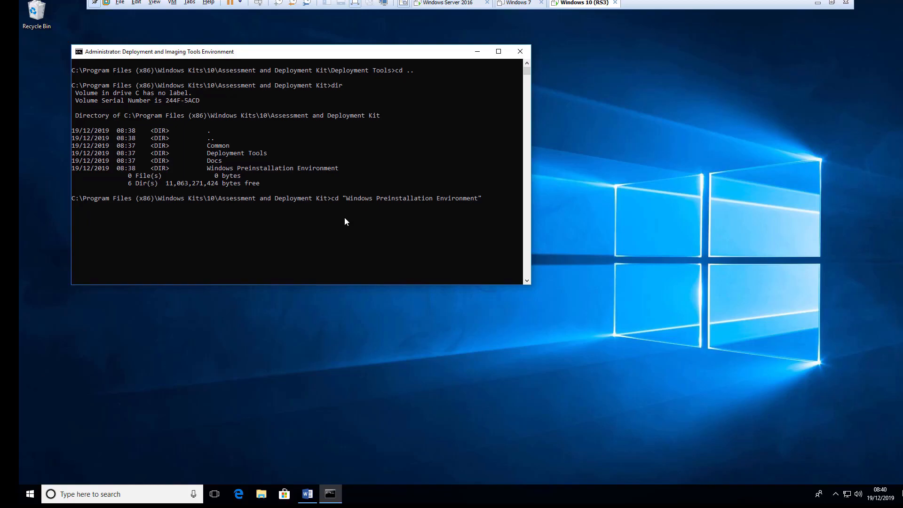
pyautogui.press('Return')
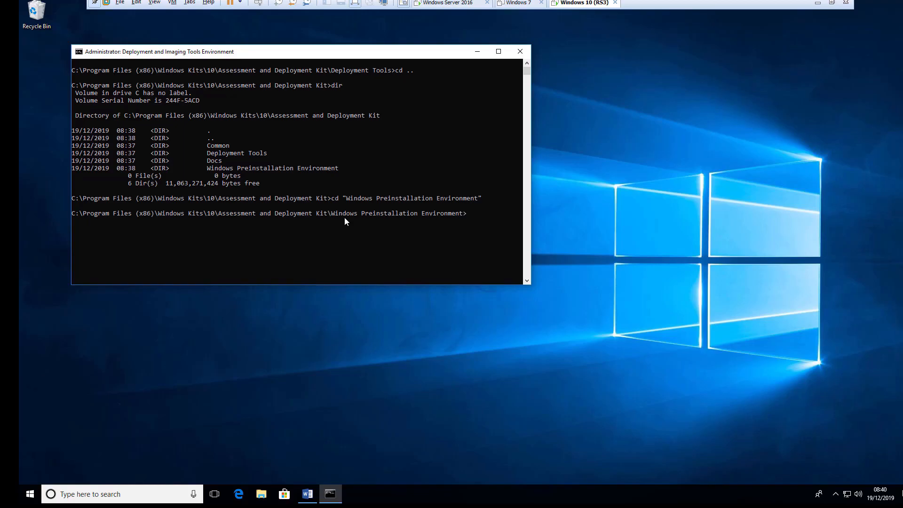
pyautogui.write('dir')
pyautogui.press('Return')
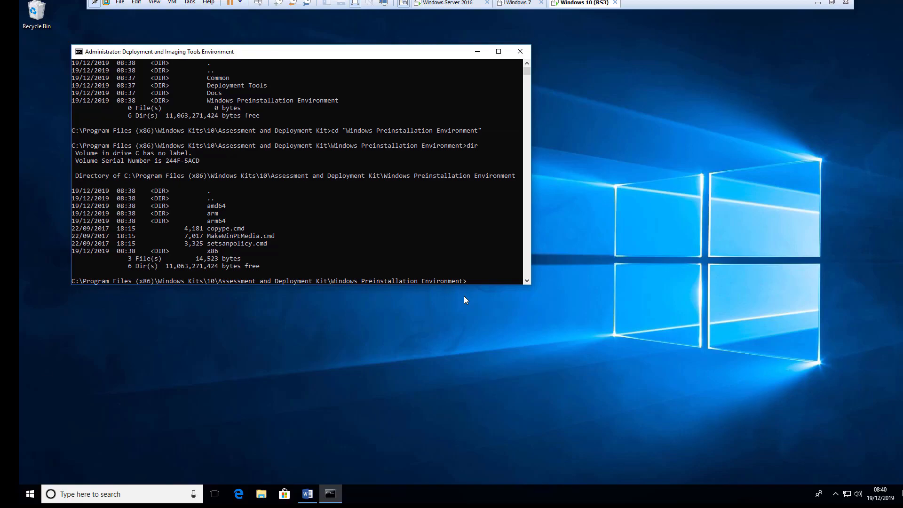
# - Run copype.cmd amd64 C:\WinPe64 and wait for the Success message
pyautogui.write('e')
pyautogui.write('.c')
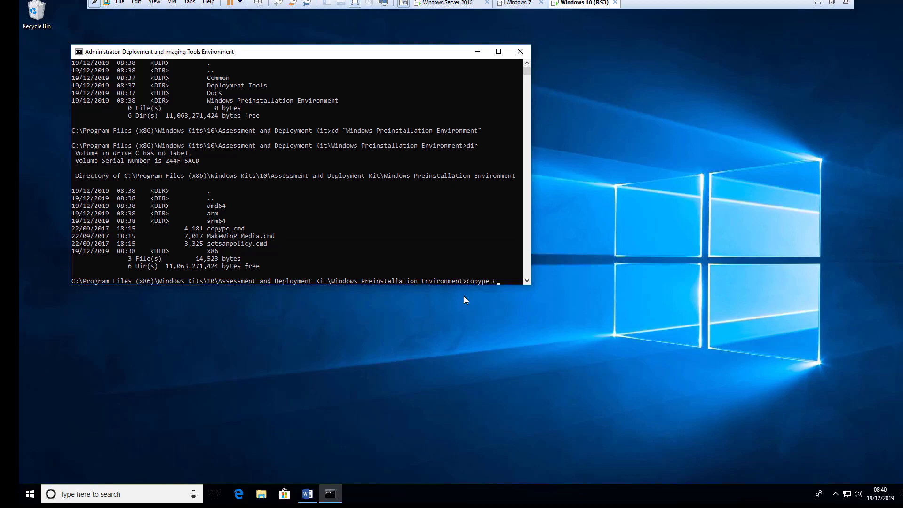
pyautogui.write('md amd64')
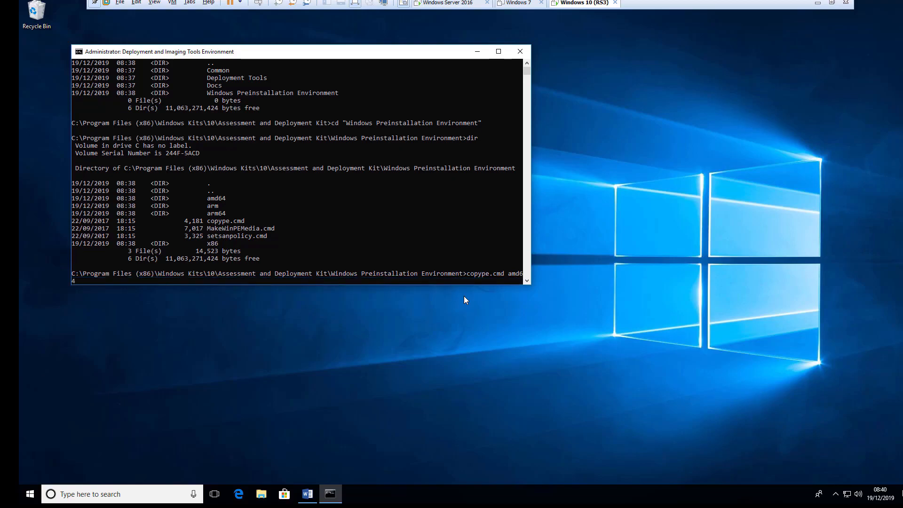
pyautogui.write(' C:\\WinPe64')
pyautogui.press('Return')
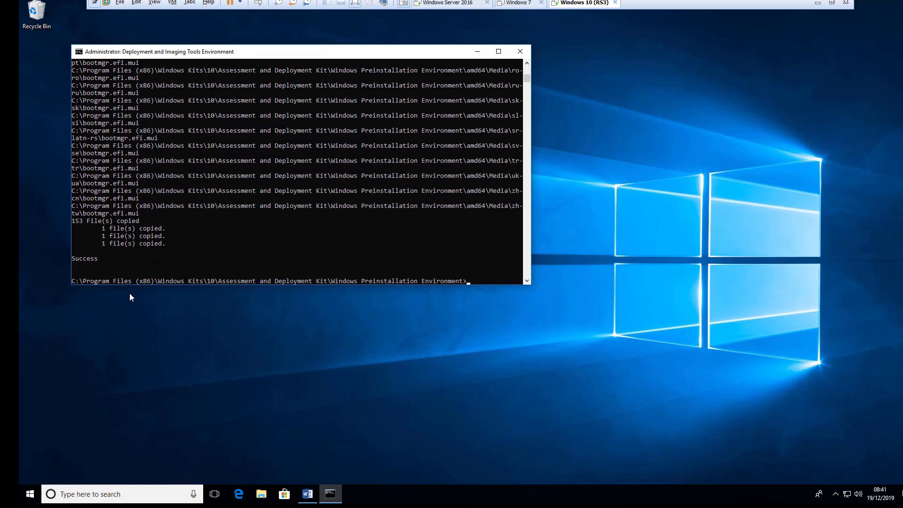
pyautogui.click(241, 394)
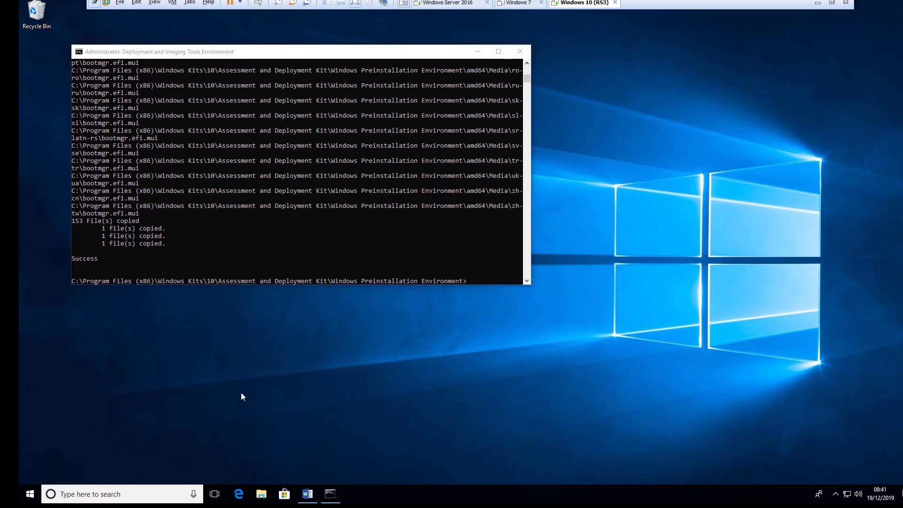
pyautogui.press('super+e')
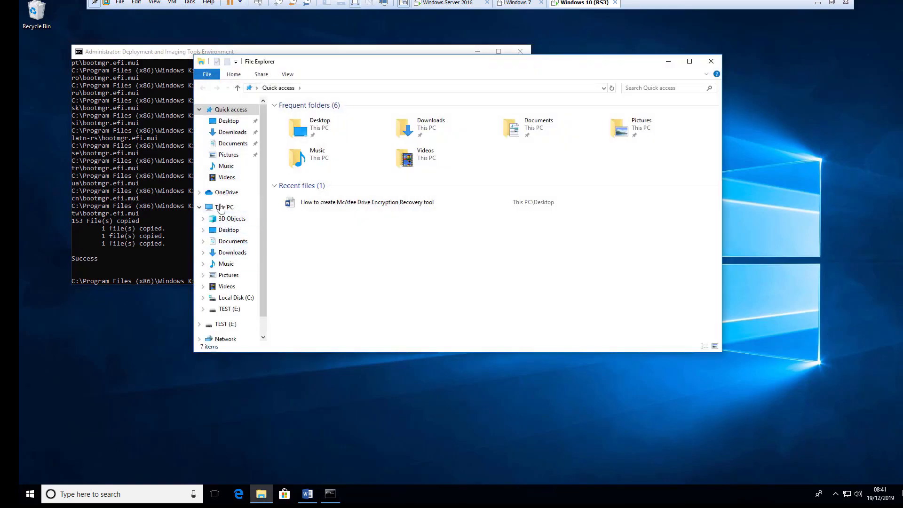
pyautogui.click(221, 209)
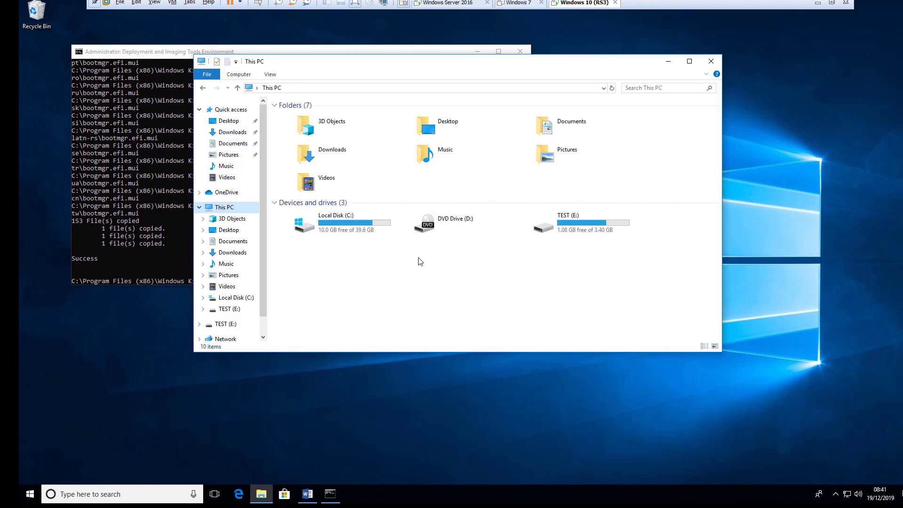
pyautogui.doubleClick(333, 231)
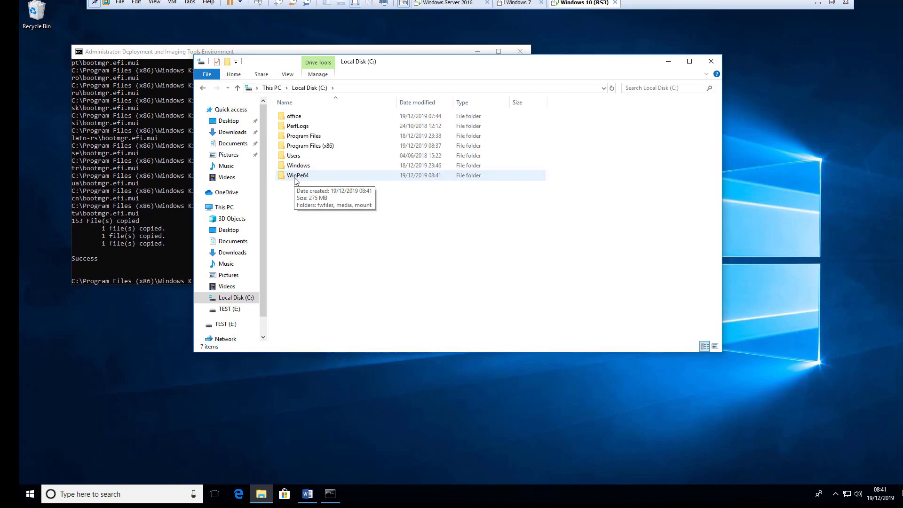
pyautogui.doubleClick(296, 176)
pyautogui.doubleClick(297, 127)
pyautogui.scroll(-4, 328, 263)
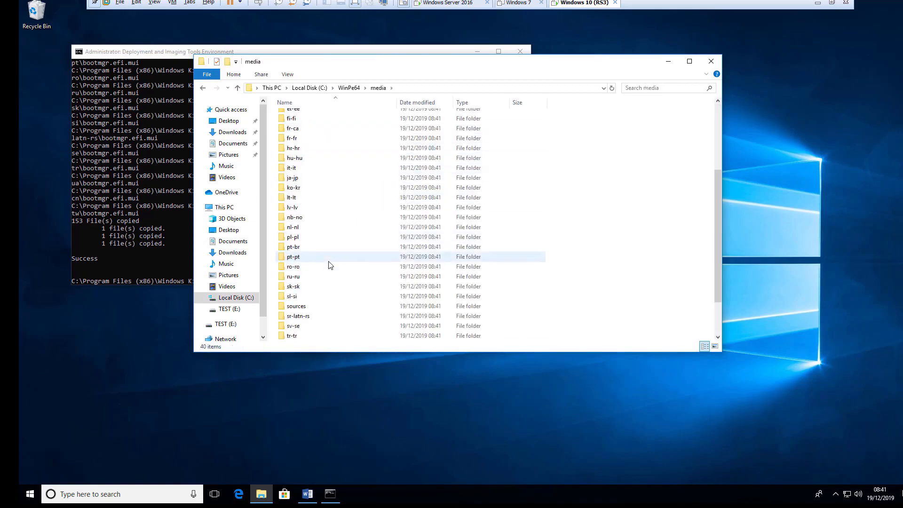
pyautogui.scroll(-2, 329, 265)
pyautogui.doubleClick(301, 259)
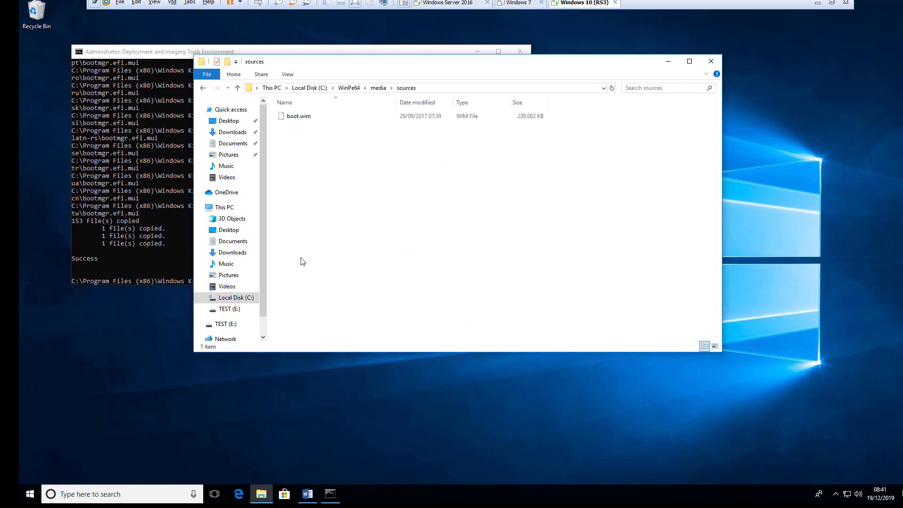
pyautogui.click(202, 88)
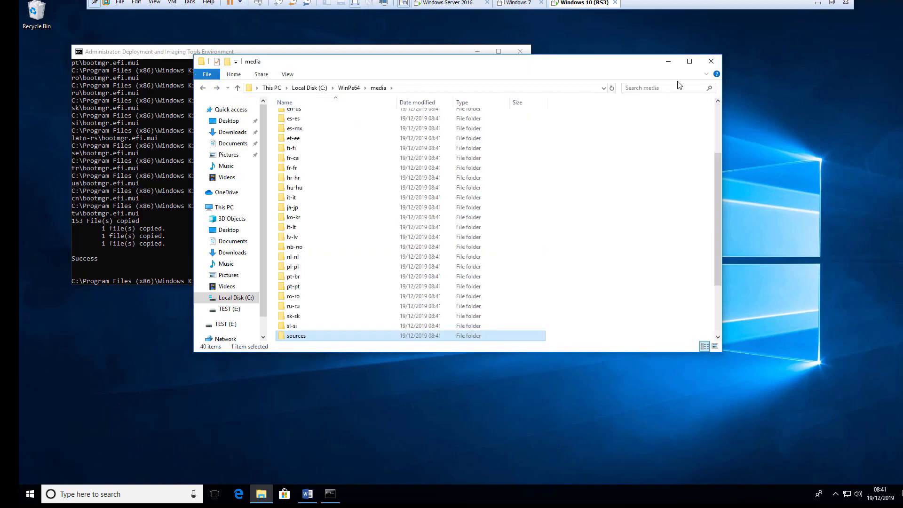
pyautogui.click(711, 61)
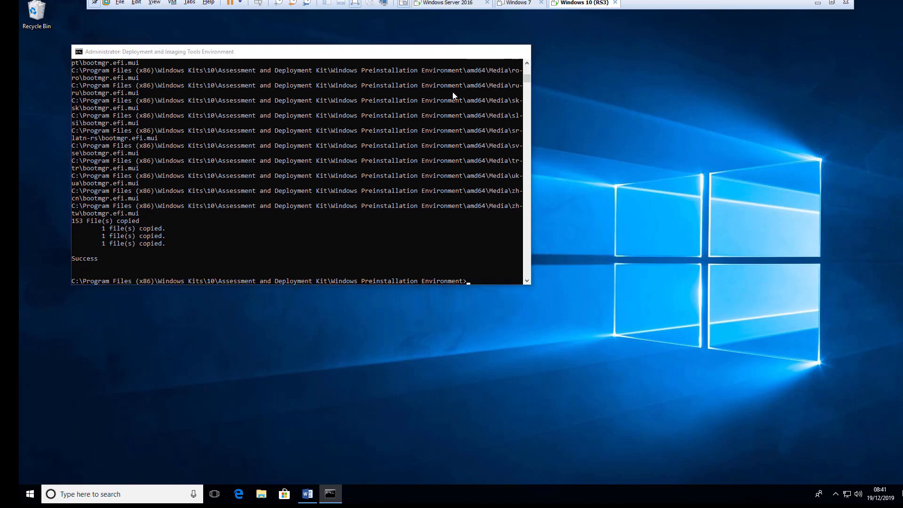
# - Read the recovery-tool steps in the Word guide, then minimize Word and the tools console
pyautogui.click(477, 51)
pyautogui.click(307, 494)
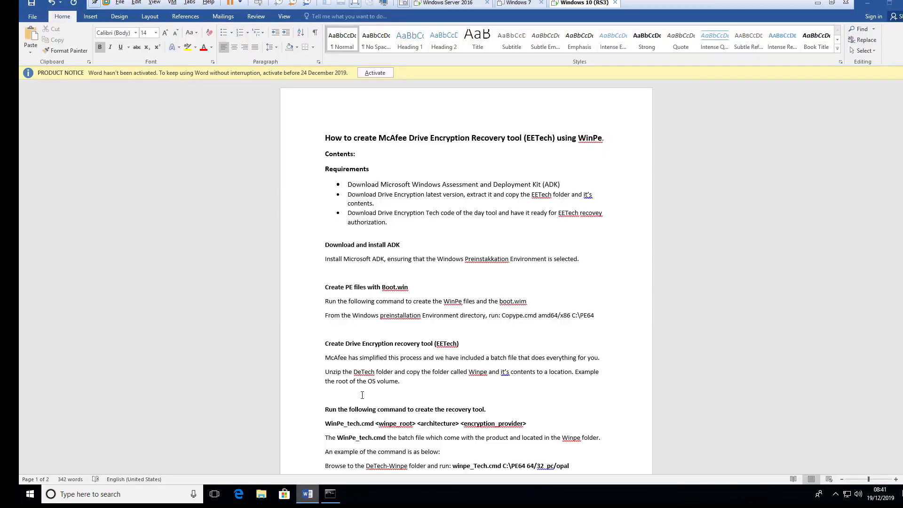
pyautogui.scroll(-1, 435, 345)
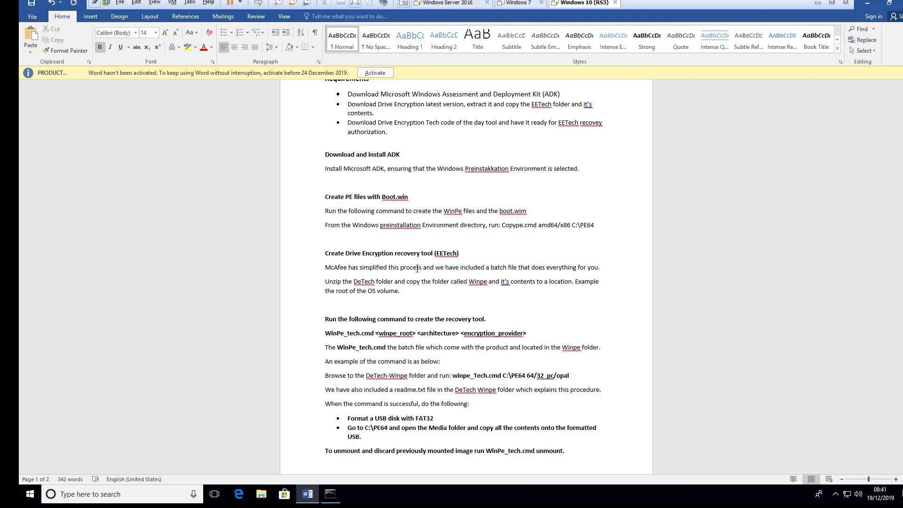
pyautogui.click(866, 4)
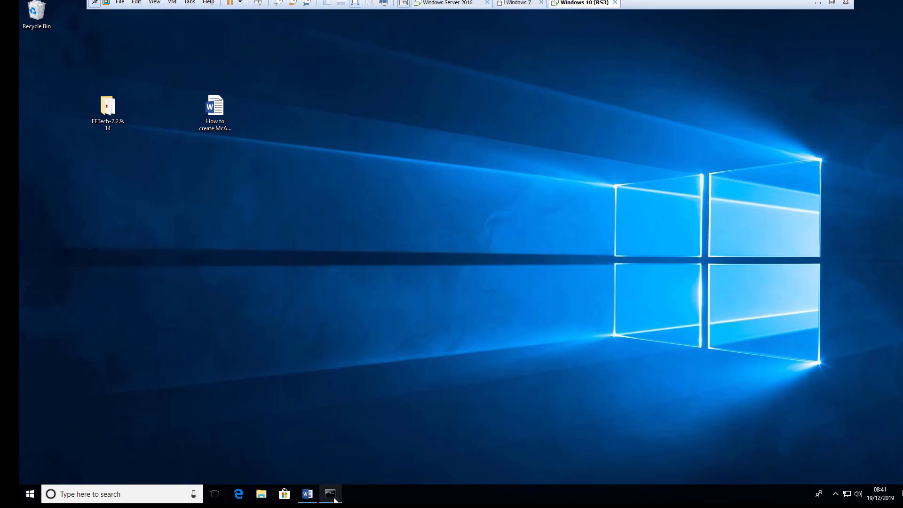
pyautogui.click(330, 493)
pyautogui.click(253, 258)
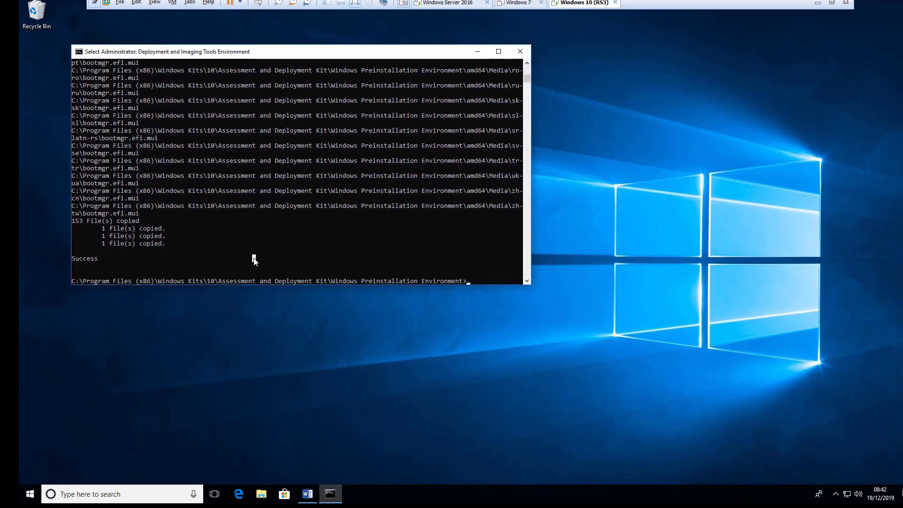
pyautogui.click(477, 52)
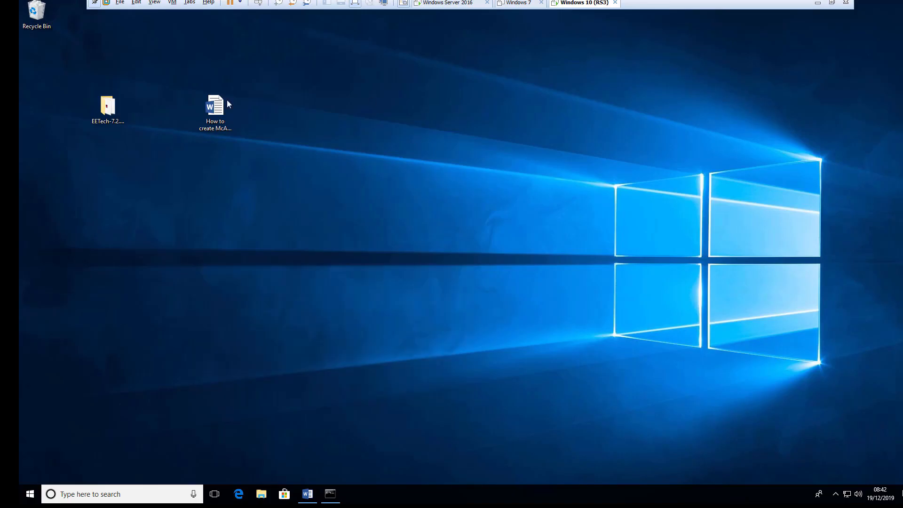
# - Open the EETech-7.2.9.14 folder and copy its WinPE folder
pyautogui.doubleClick(112, 113)
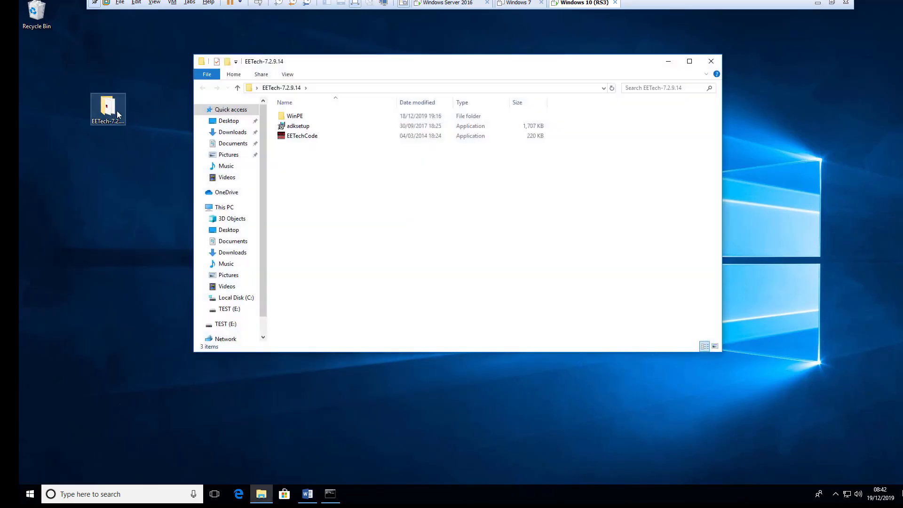
pyautogui.click(122, 136)
pyautogui.doubleClick(294, 117)
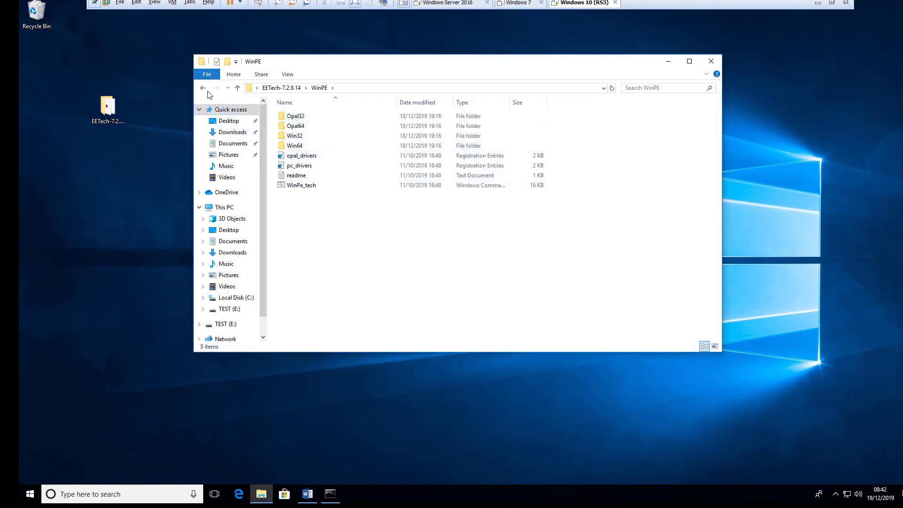
pyautogui.click(202, 88)
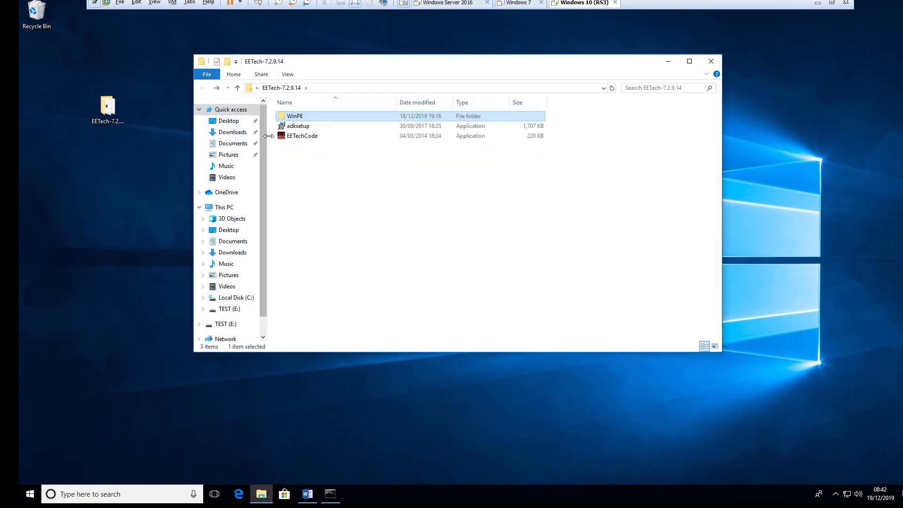
pyautogui.doubleClick(292, 116)
pyautogui.click(203, 88)
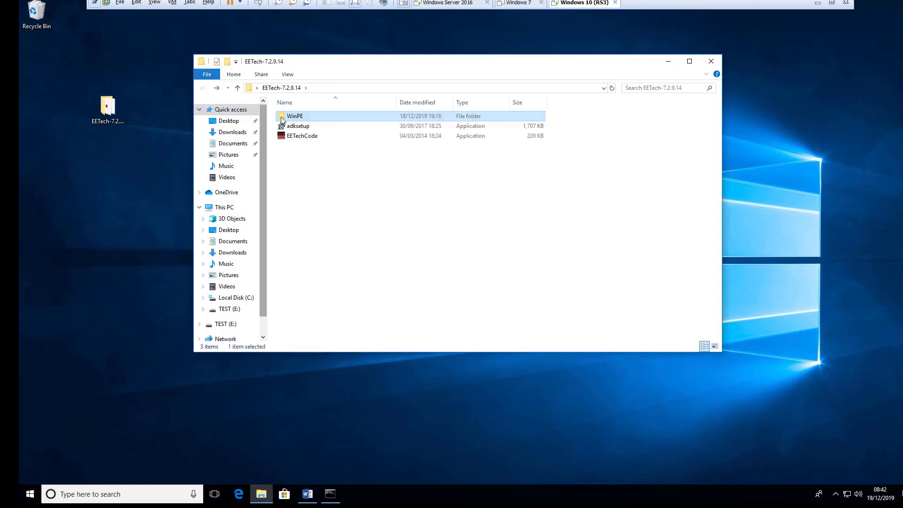
pyautogui.rightClick(284, 118)
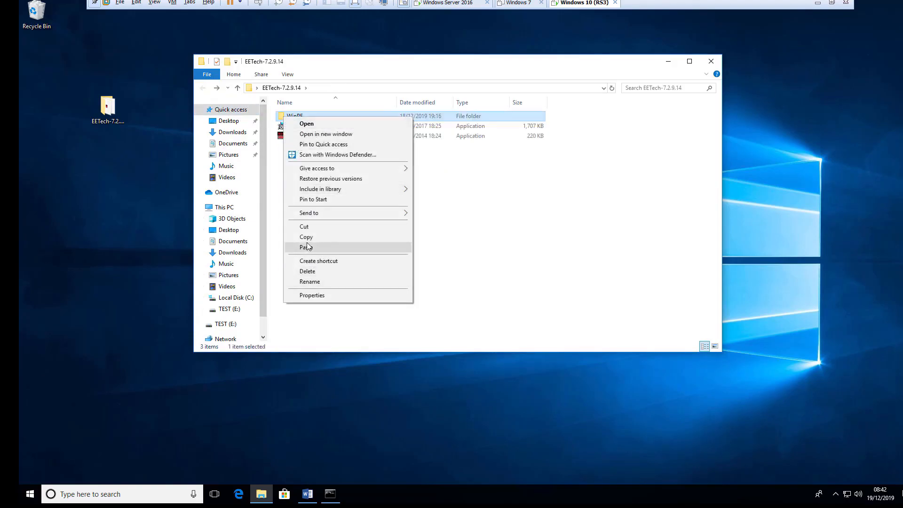
pyautogui.click(306, 237)
# - Paste the WinPE folder into the root of Local Disk (C:)
pyautogui.click(383, 417)
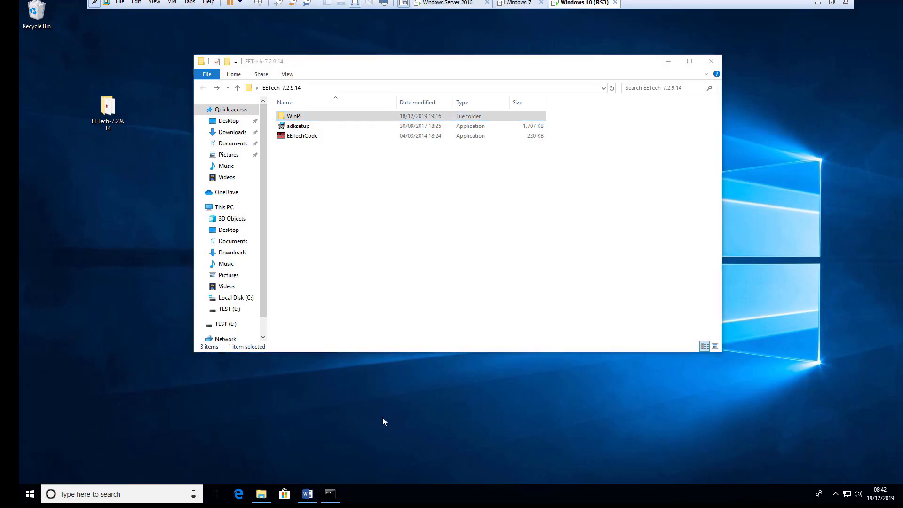
pyautogui.click(221, 207)
pyautogui.click(323, 227)
pyautogui.doubleClick(323, 227)
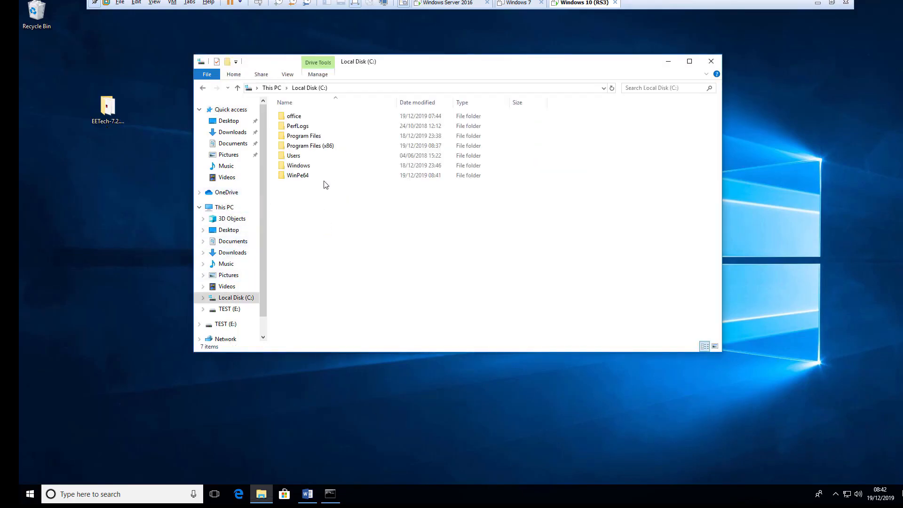
pyautogui.rightClick(290, 187)
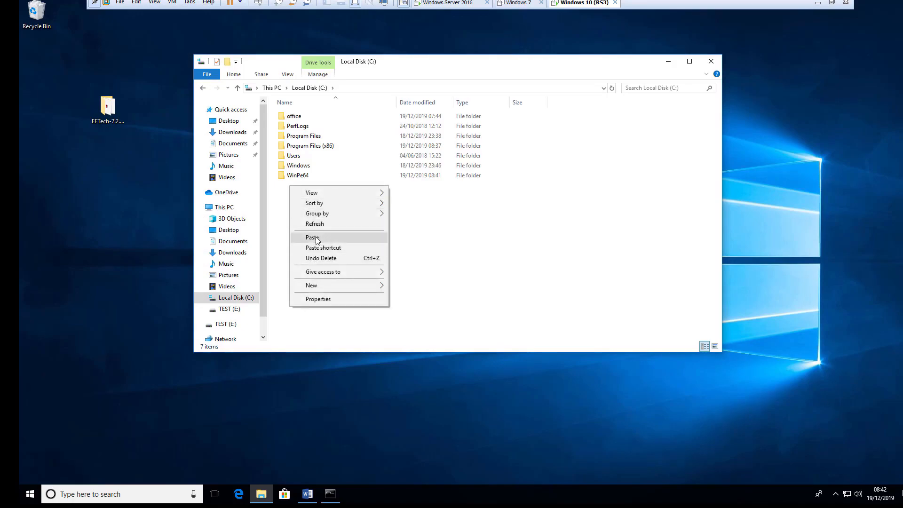
pyautogui.click(312, 237)
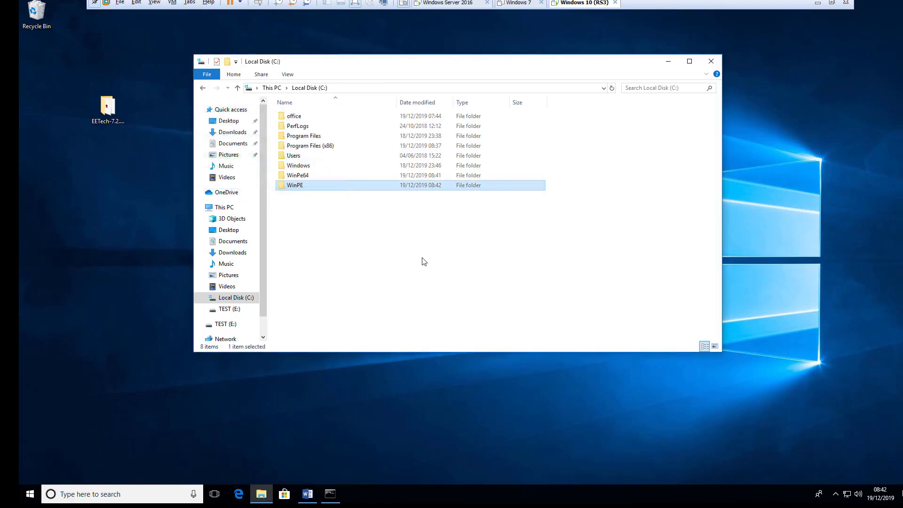
pyautogui.click(424, 262)
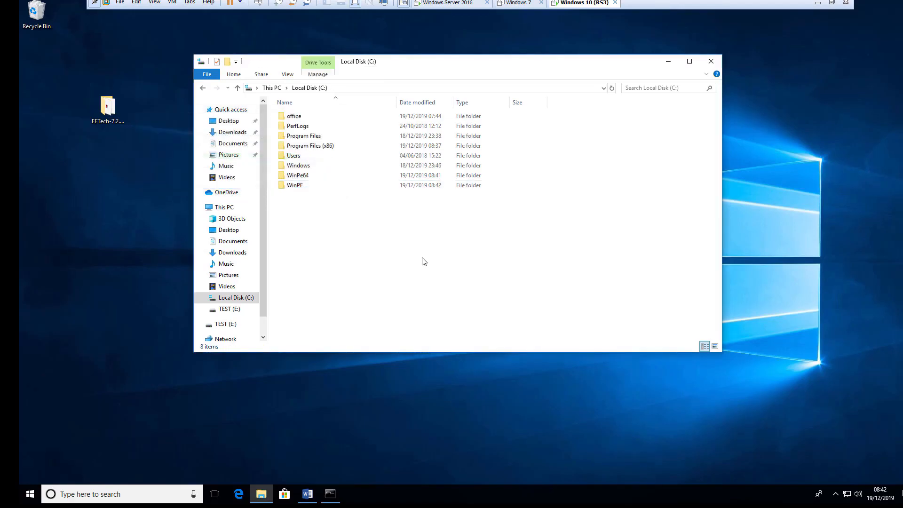
# - Switch the console to C:\WinPE using cd\ and cd WinPE, then open that folder in File Explorer
pyautogui.click(331, 499)
pyautogui.write('cd')
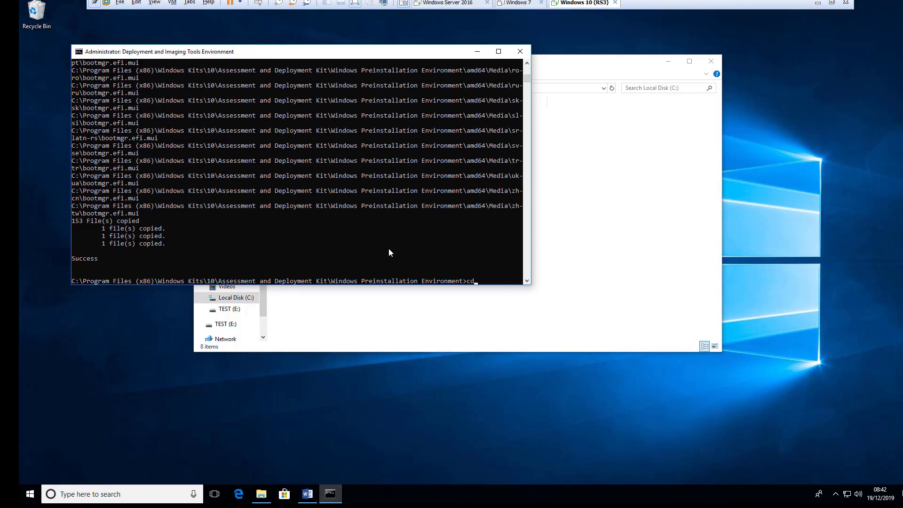
pyautogui.write('\\')
pyautogui.press('Return')
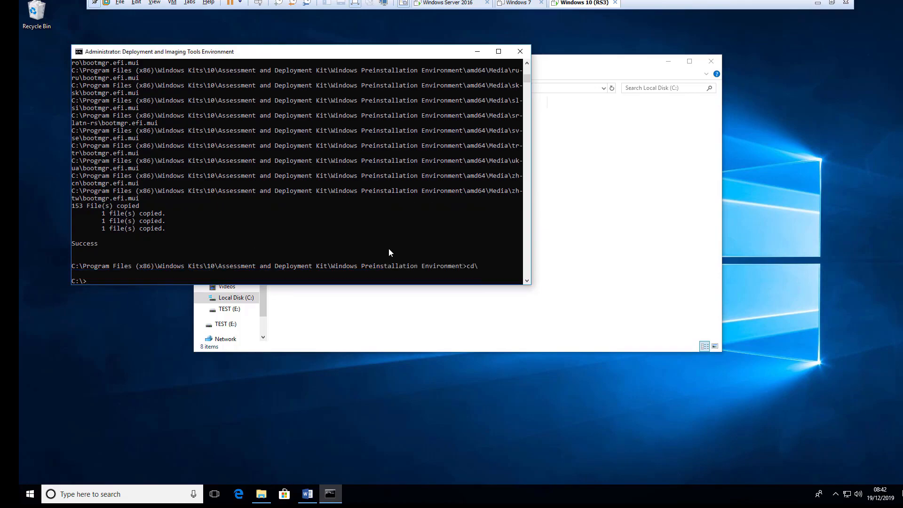
pyautogui.write('cd win')
pyautogui.press('Tab')
pyautogui.press('Tab')
pyautogui.press('Return')
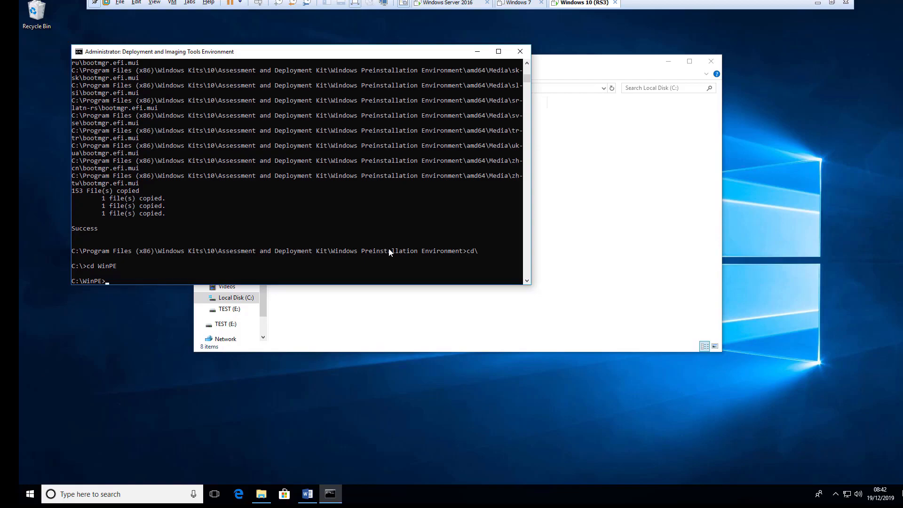
pyautogui.click(477, 51)
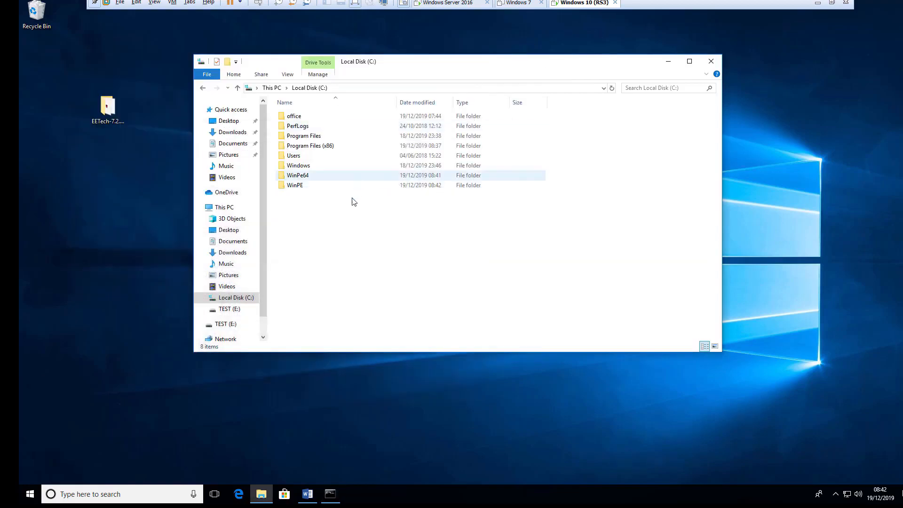
pyautogui.doubleClick(296, 187)
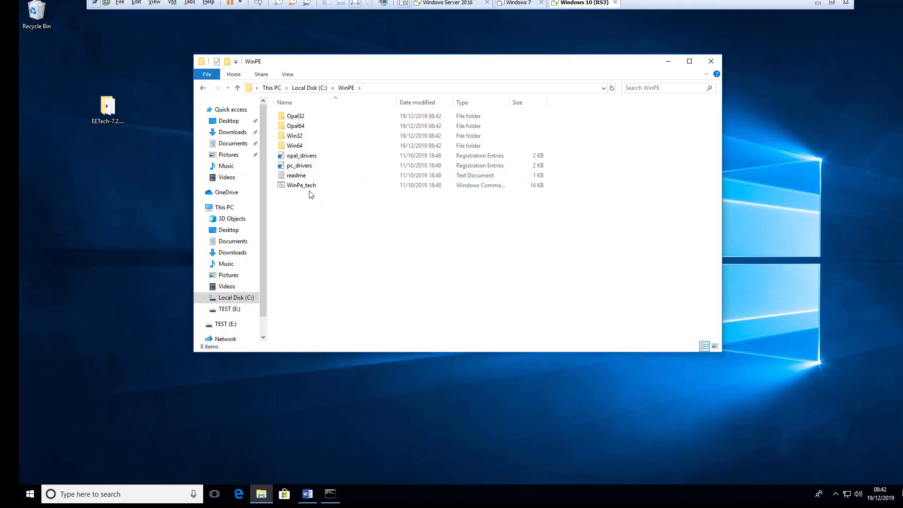
pyautogui.click(308, 494)
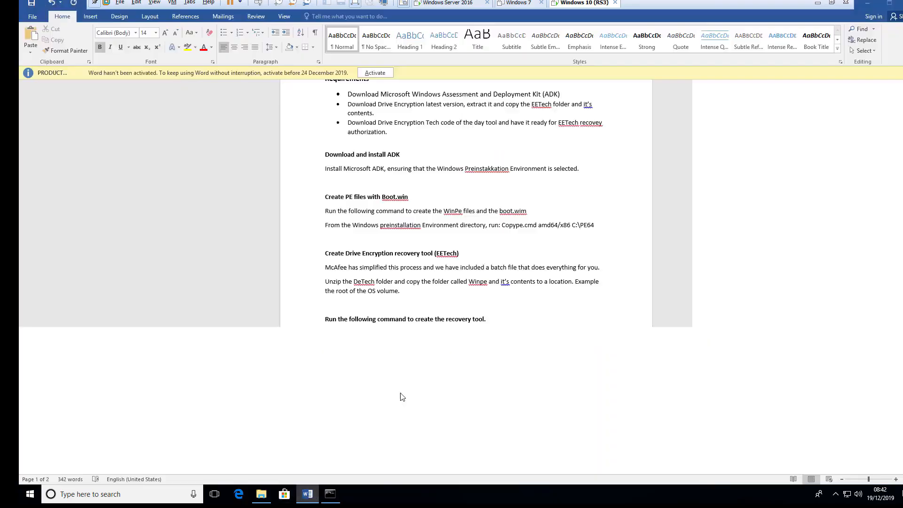
pyautogui.scroll(-3, 367, 340)
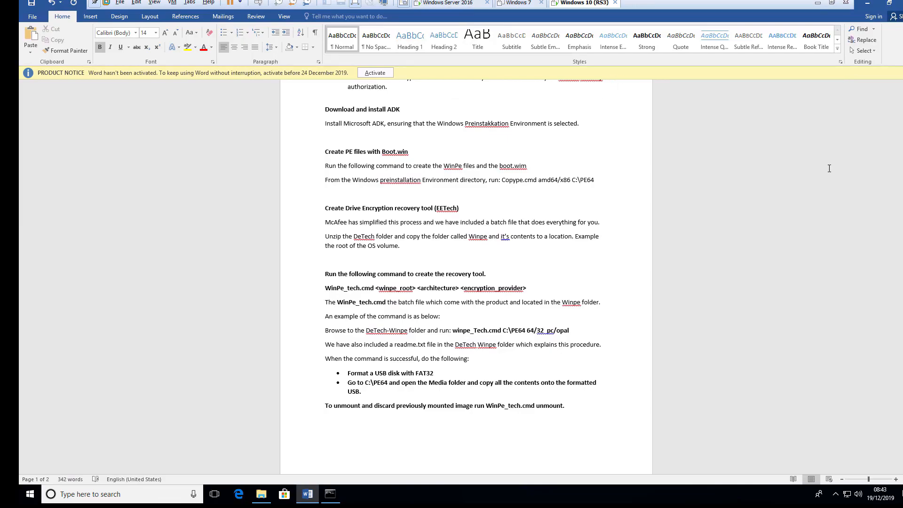
pyautogui.scroll(2, 829, 168)
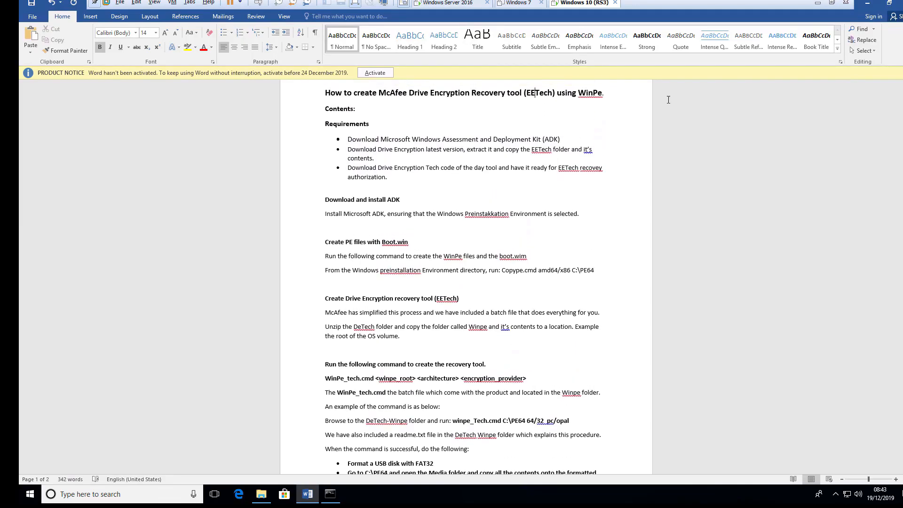
pyautogui.click(867, 3)
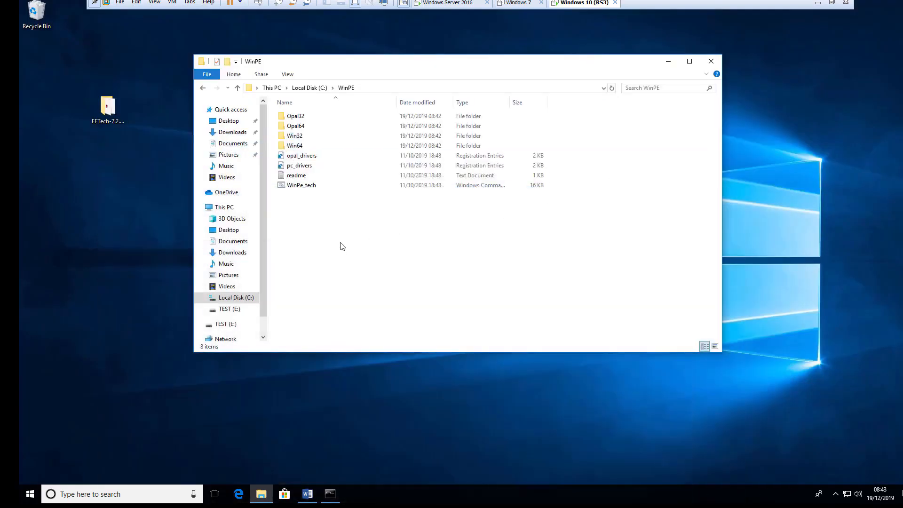
# - Enter 'WinPe_tech.cmd C:\Winpe64 64 Pc' at the imaging tools prompt without running it yet
pyautogui.click(330, 492)
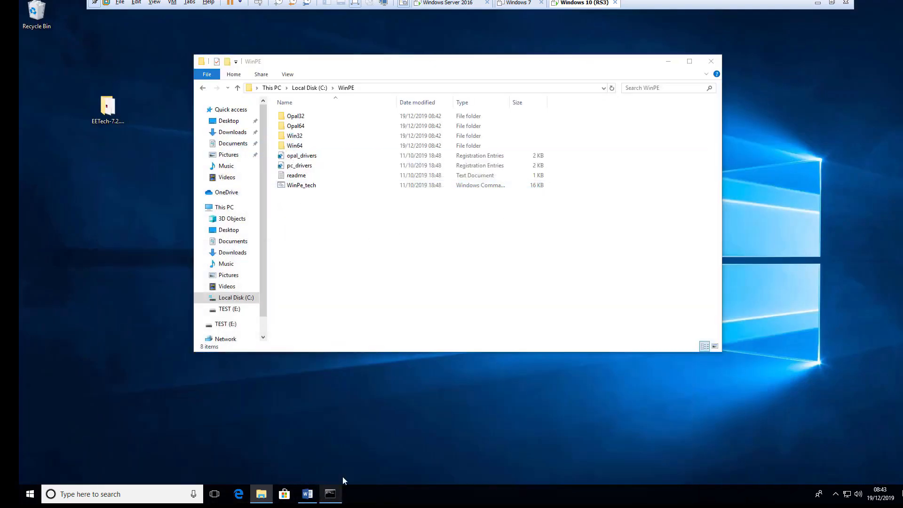
pyautogui.write('WinPe_')
pyautogui.press('Tab')
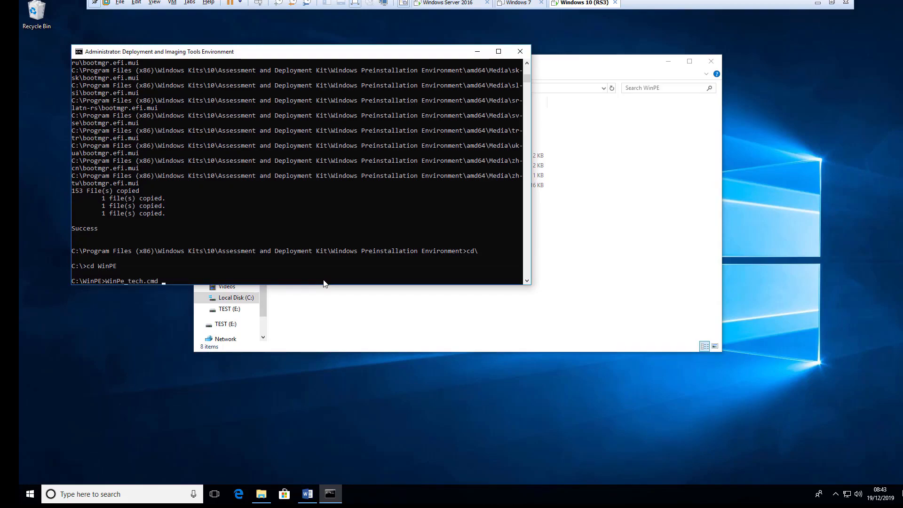
pyautogui.write('C')
pyautogui.write(':\\Winpe')
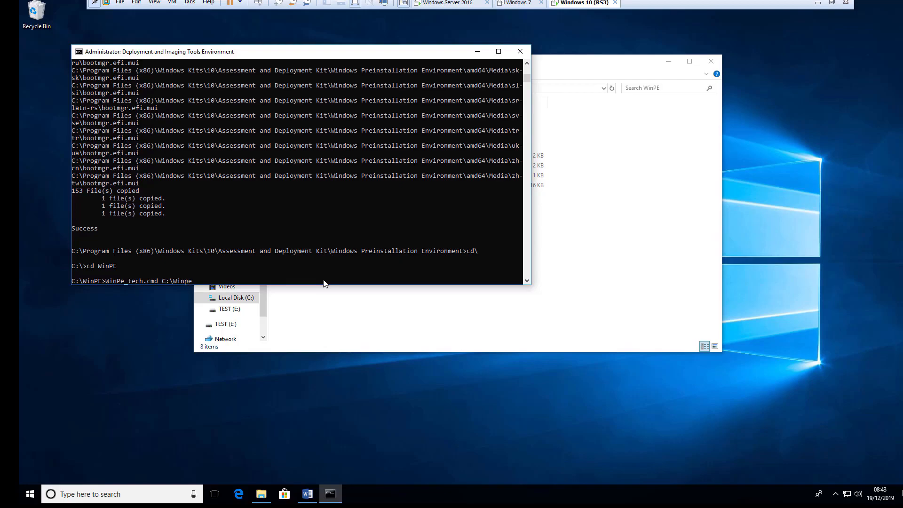
pyautogui.write('64')
pyautogui.write('64')
pyautogui.write('Pc')
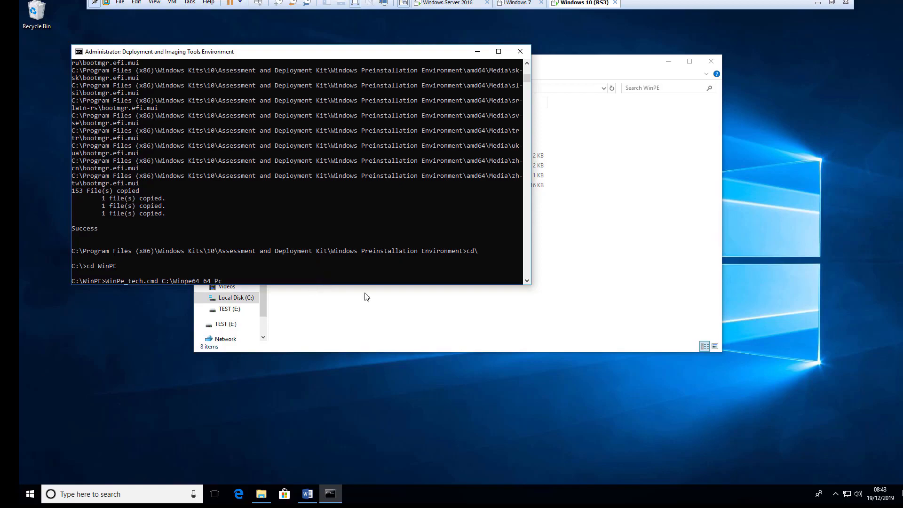
# - Confirm the WinPe64 folder exists on Local Disk (C:), then close File Explorer
pyautogui.moveTo(418, 56); pyautogui.dragTo(536, 218)
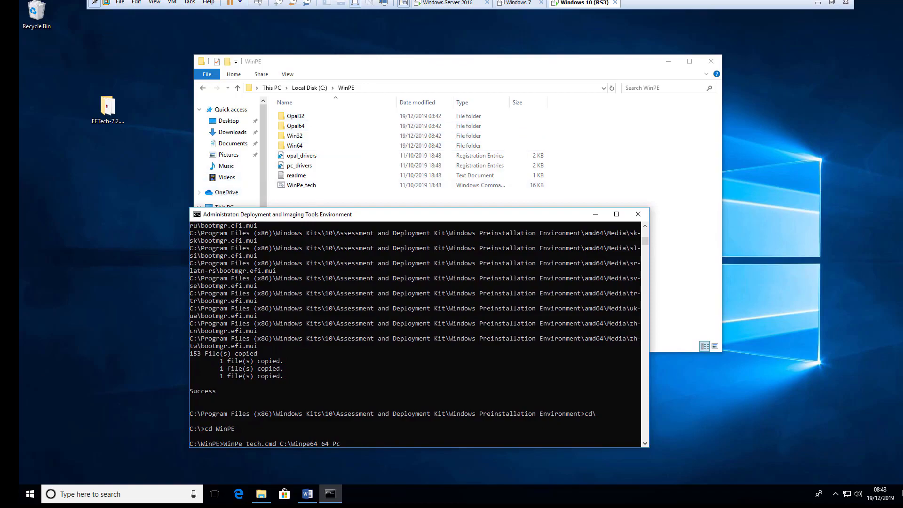
pyautogui.moveTo(311, 216); pyautogui.dragTo(303, 246)
pyautogui.click(224, 207)
pyautogui.click(329, 230)
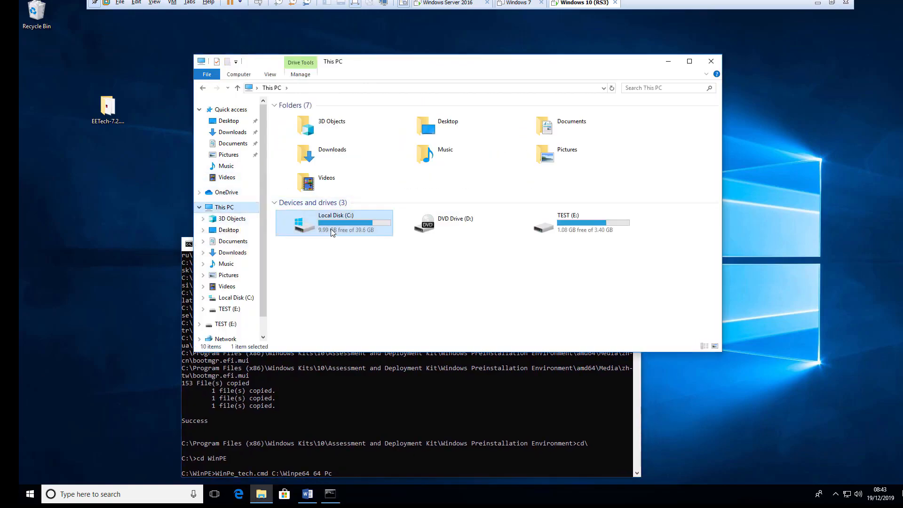
pyautogui.doubleClick(328, 230)
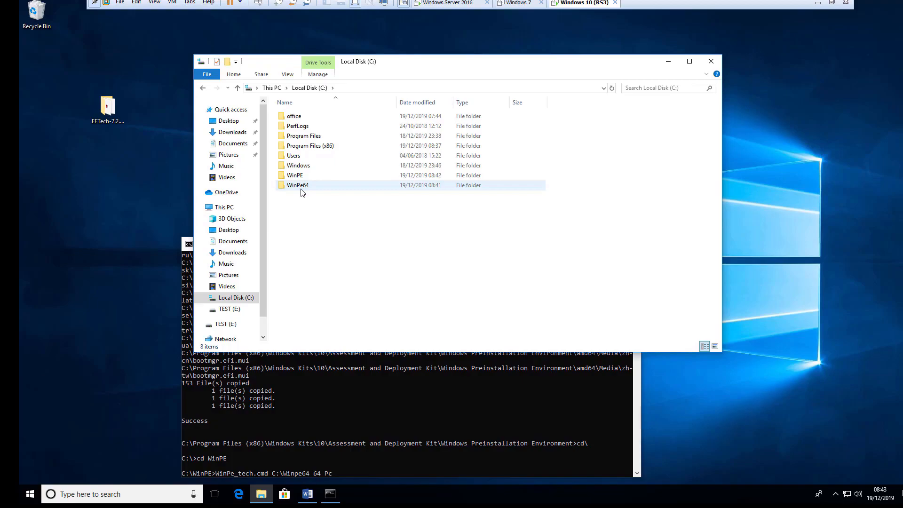
pyautogui.click(710, 61)
# - Leave QuickEdit selection mode and run WinPe_tech.cmd to build the Drive Encryption WinPE image in C:\Winpe64
pyautogui.moveTo(431, 245); pyautogui.dragTo(451, 110)
pyautogui.click(366, 338)
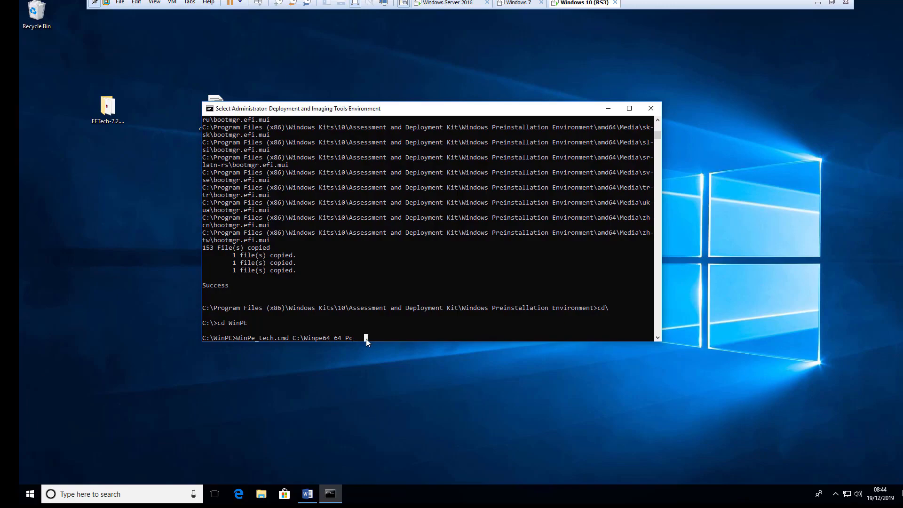
pyautogui.press('Escape')
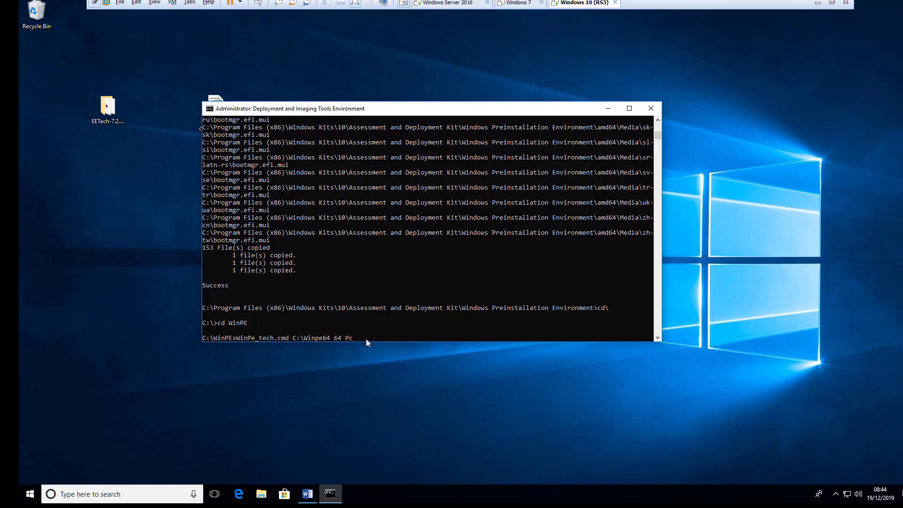
pyautogui.click(366, 339)
pyautogui.press('Escape')
pyautogui.scroll(-3, 296, 284)
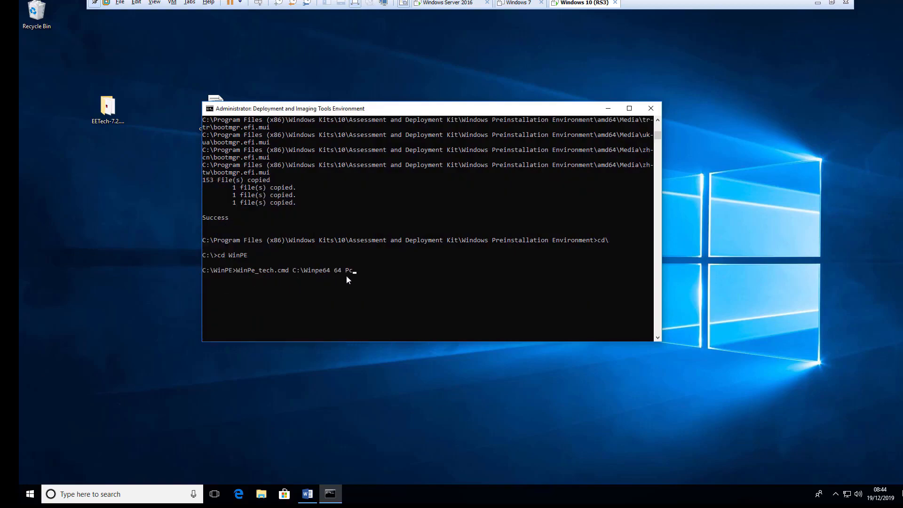
pyautogui.press('Return')
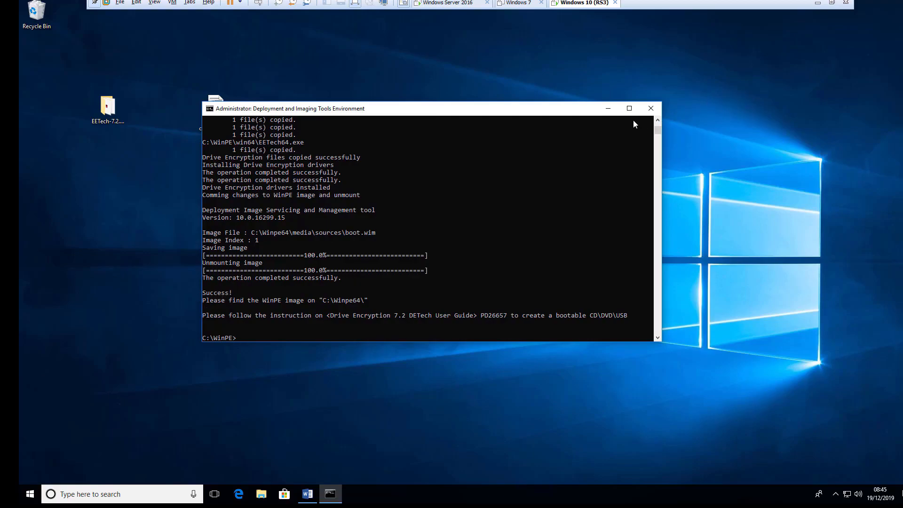
# - Browse to C:\WinPe64, look inside media, and return to the fwfiles, media and mount folders
pyautogui.click(262, 497)
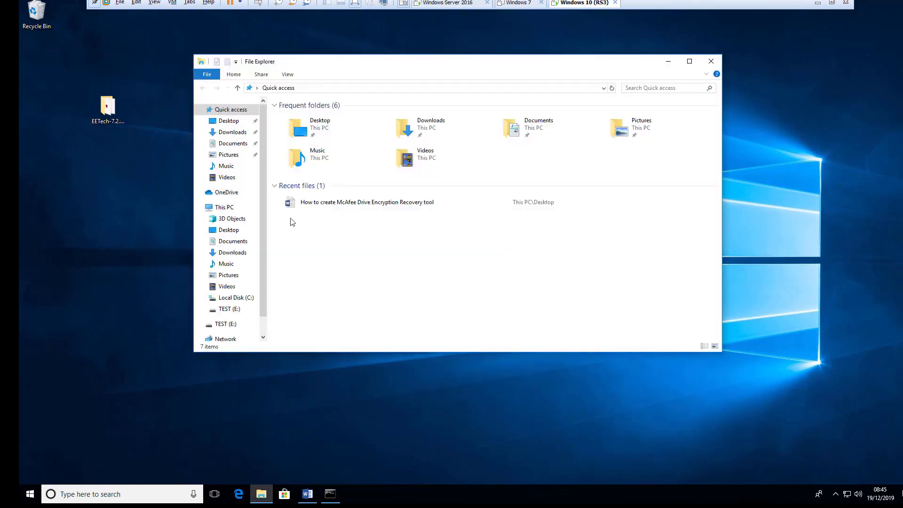
pyautogui.click(224, 207)
pyautogui.doubleClick(322, 225)
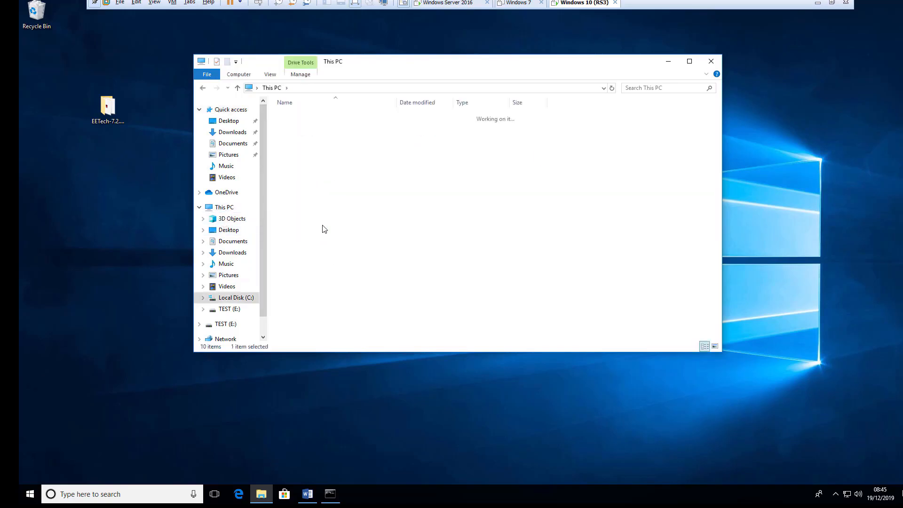
pyautogui.doubleClick(294, 185)
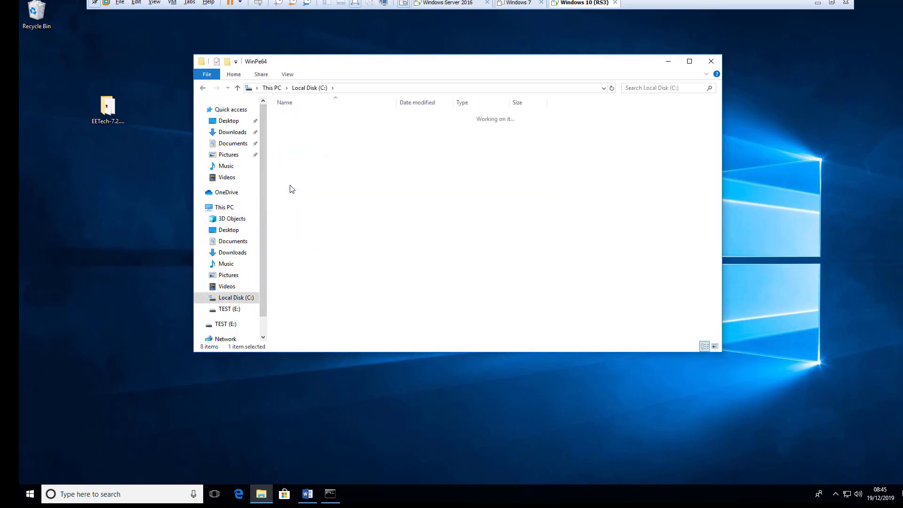
pyautogui.doubleClick(293, 126)
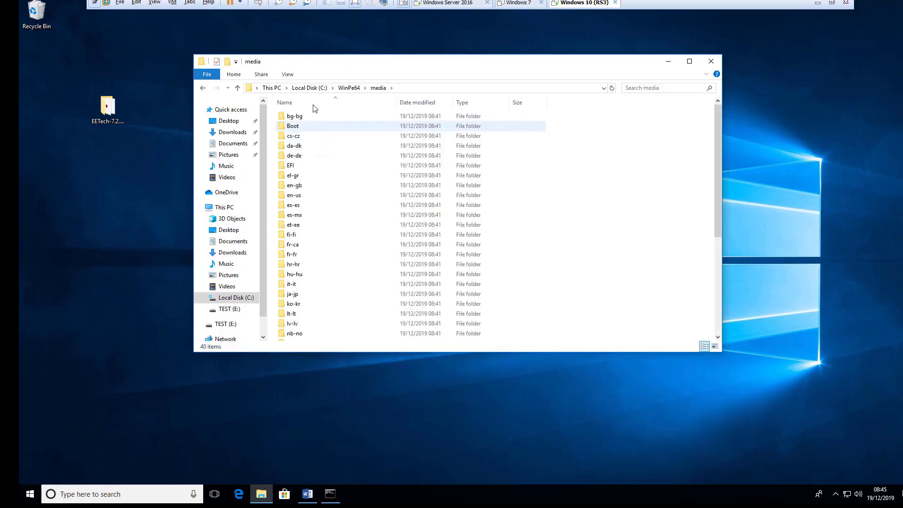
pyautogui.click(203, 88)
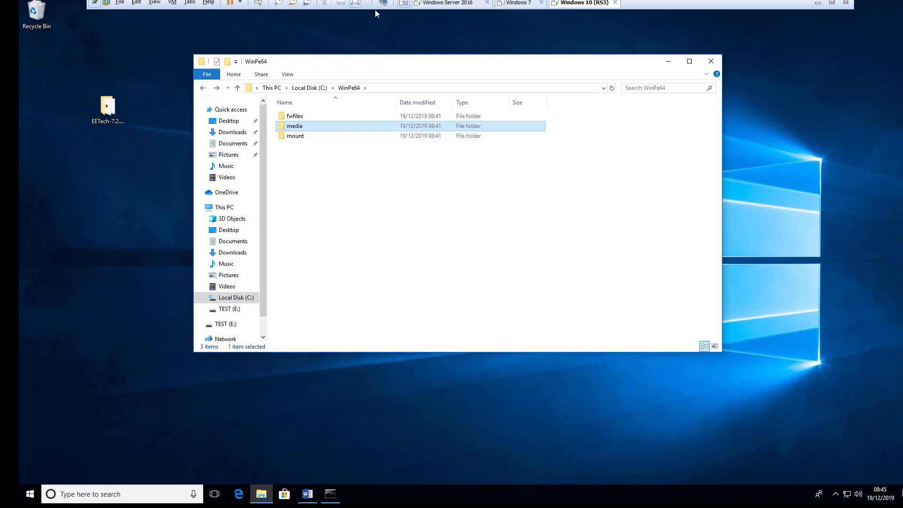
pyautogui.rightClick(577, 3)
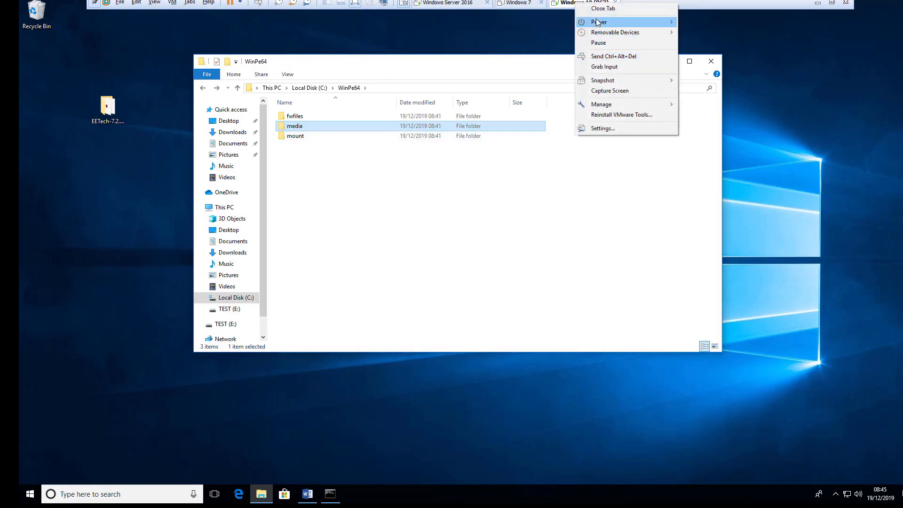
pyautogui.moveTo(598, 24)
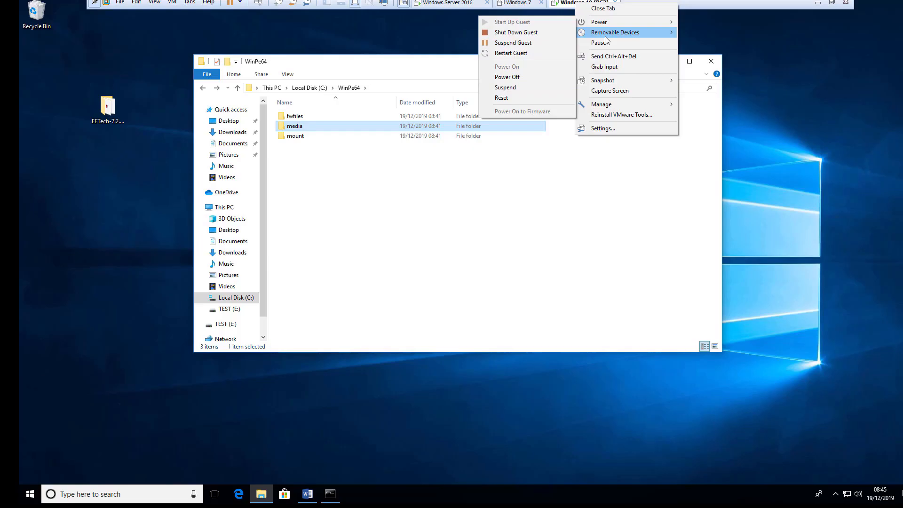
pyautogui.moveTo(526, 77)
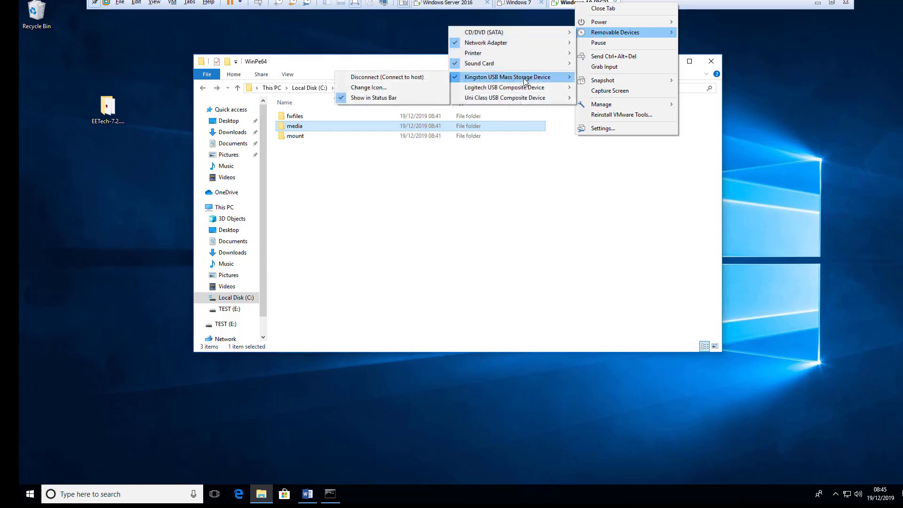
pyautogui.click(522, 253)
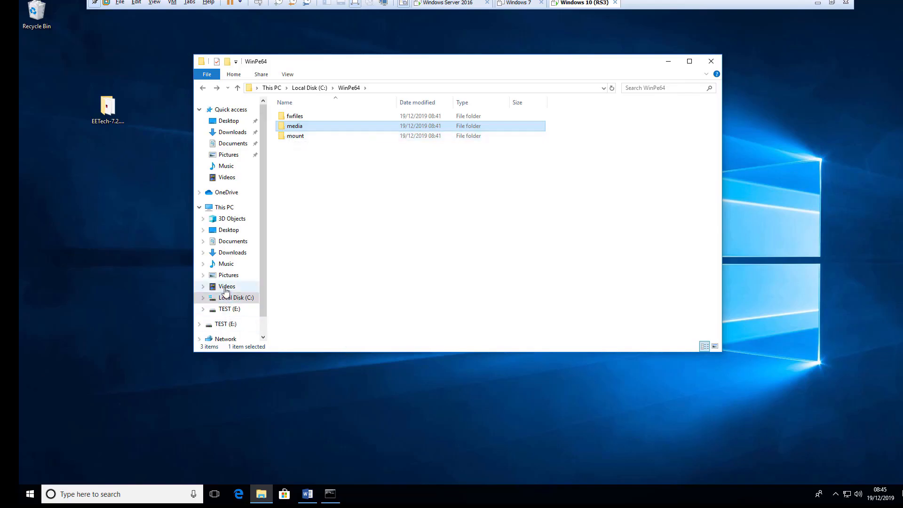
# - Check what is currently on the TEST (E:) drive from This PC
pyautogui.click(231, 208)
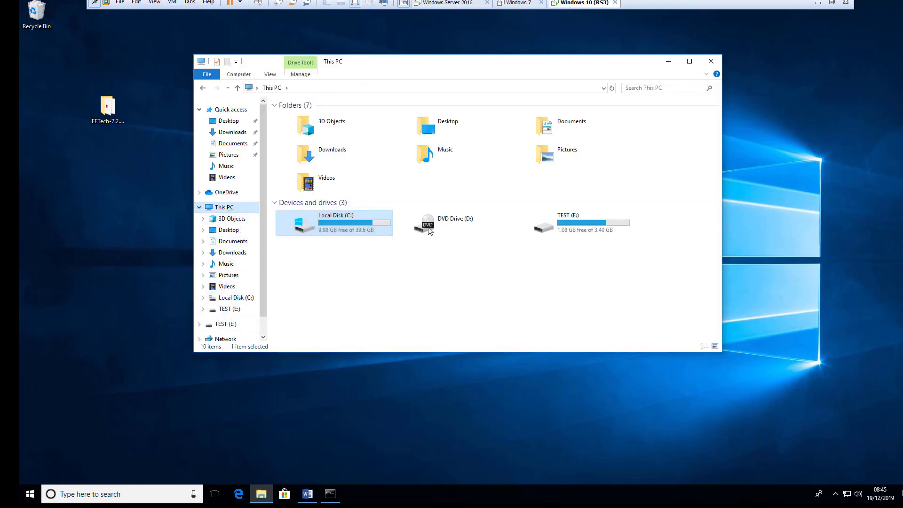
pyautogui.click(558, 231)
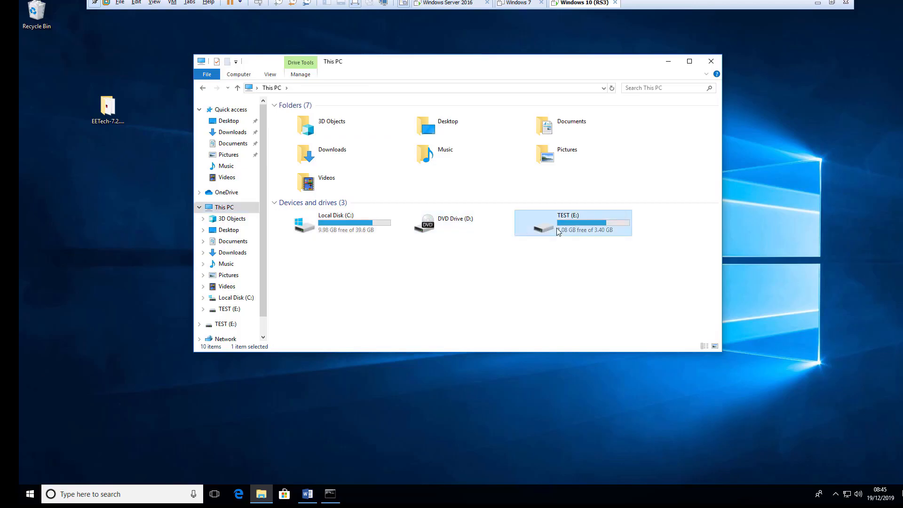
pyautogui.doubleClick(558, 231)
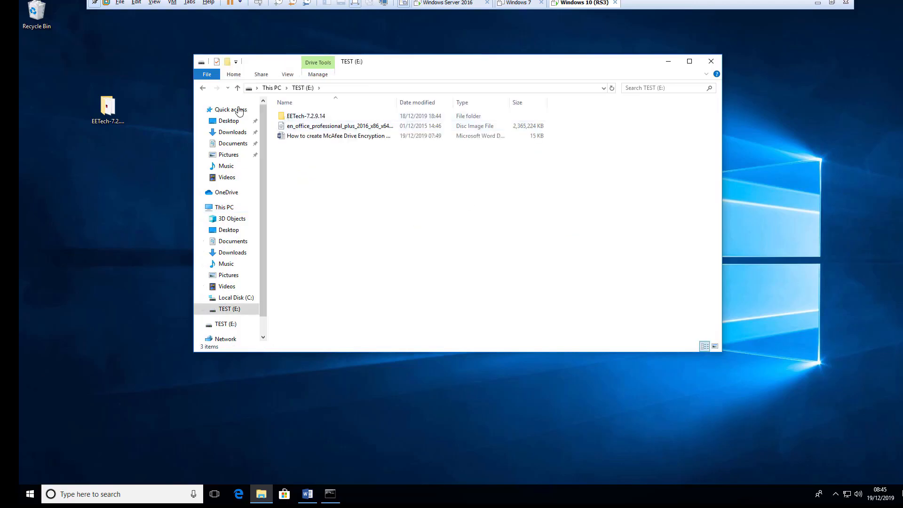
pyautogui.click(203, 87)
# - Quick-format TEST (E:) with the FAT32 file system and close the format window
pyautogui.rightClick(555, 225)
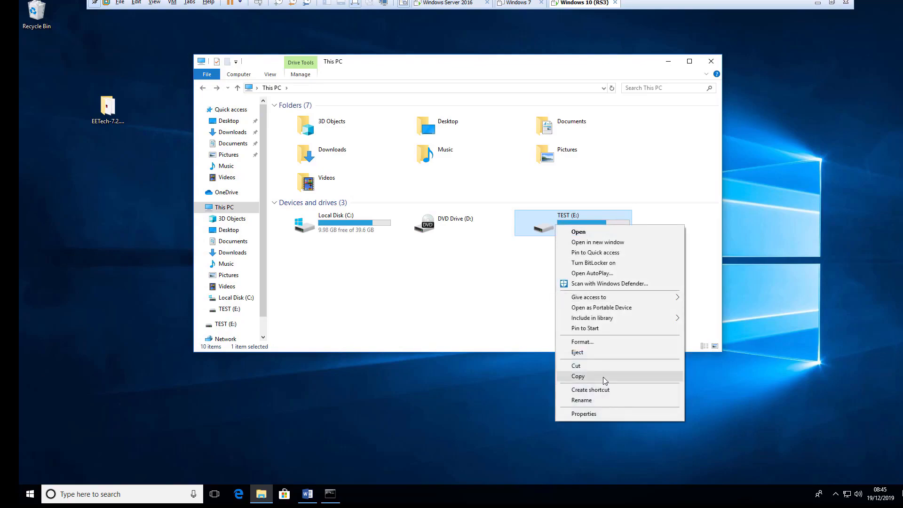
pyautogui.click(577, 339)
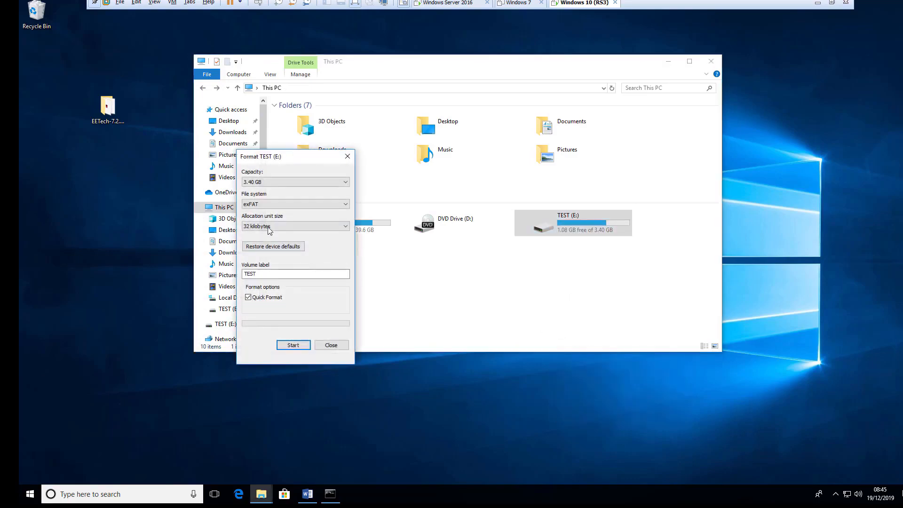
pyautogui.click(345, 205)
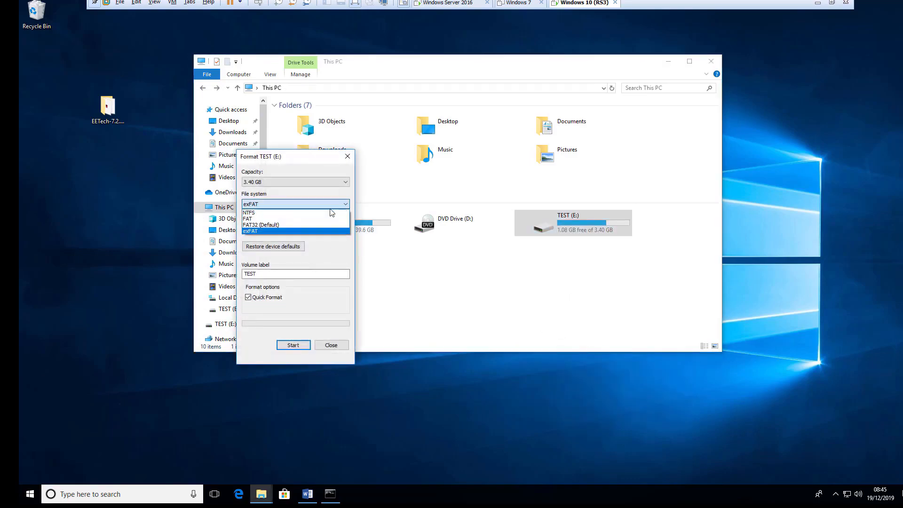
pyautogui.click(297, 225)
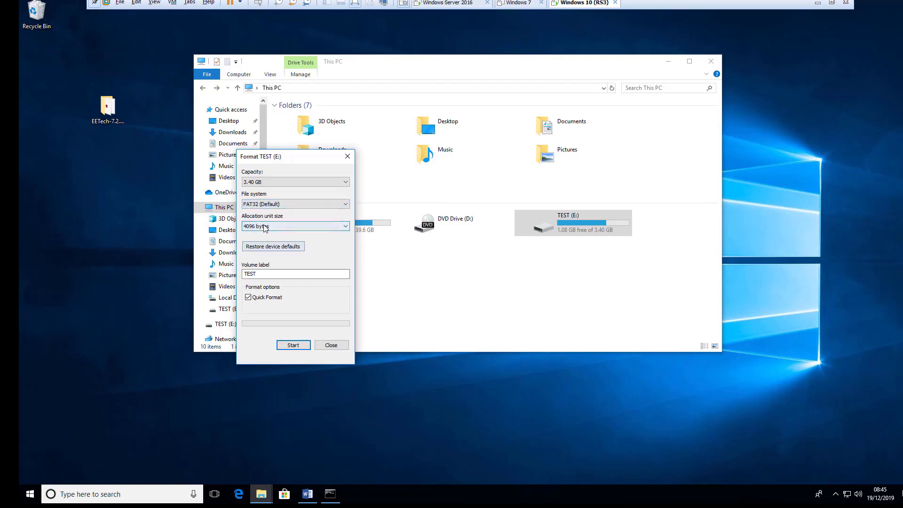
pyautogui.click(293, 345)
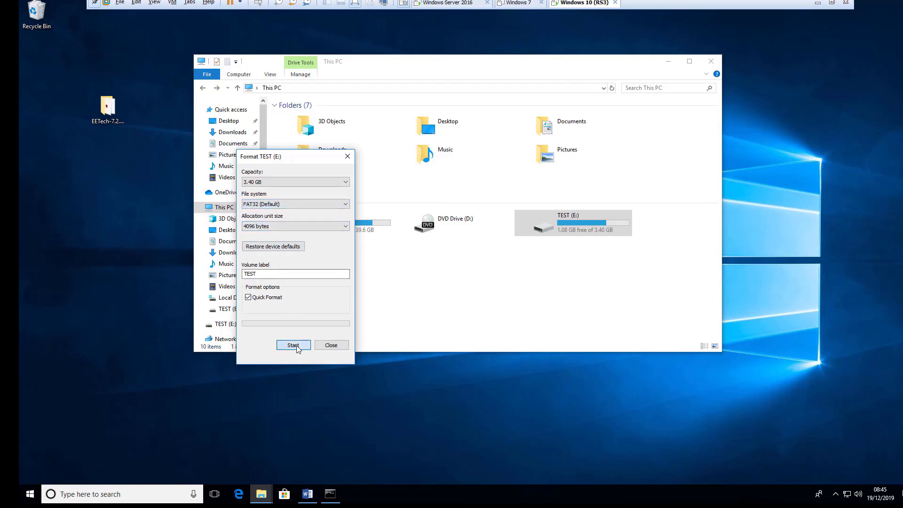
pyautogui.click(479, 247)
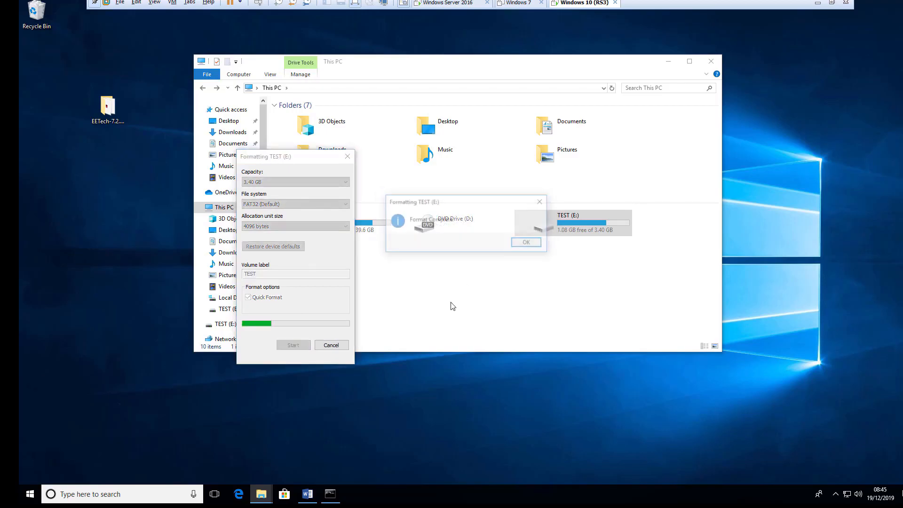
pyautogui.click(528, 243)
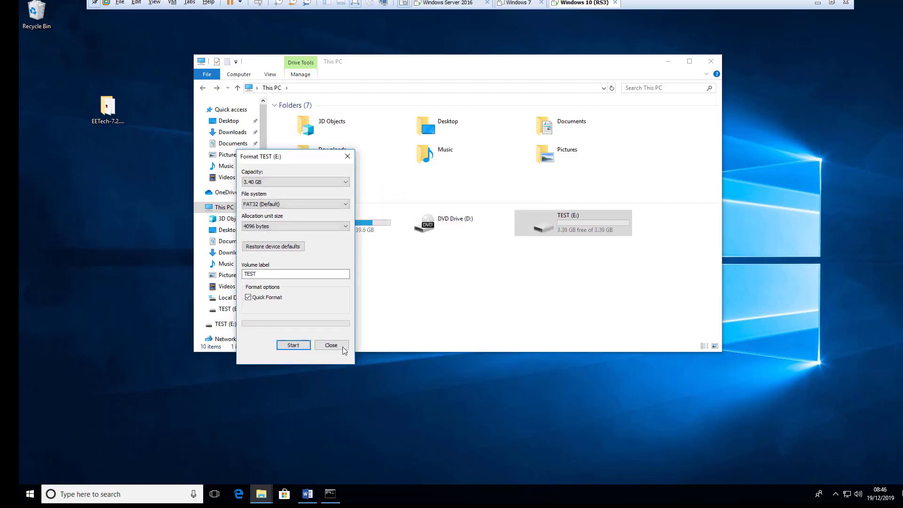
pyautogui.click(331, 346)
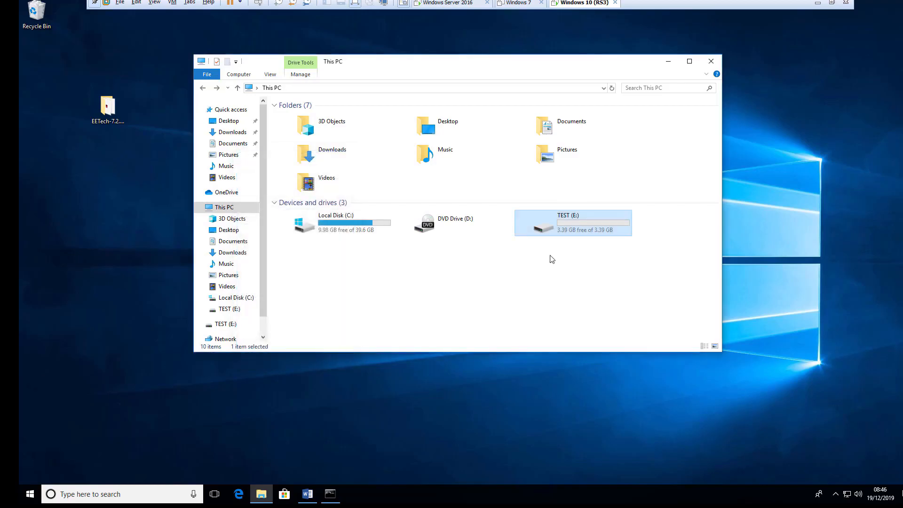
# - Open C:\WinPe64\media and select all of its contents
pyautogui.click(342, 234)
pyautogui.doubleClick(343, 234)
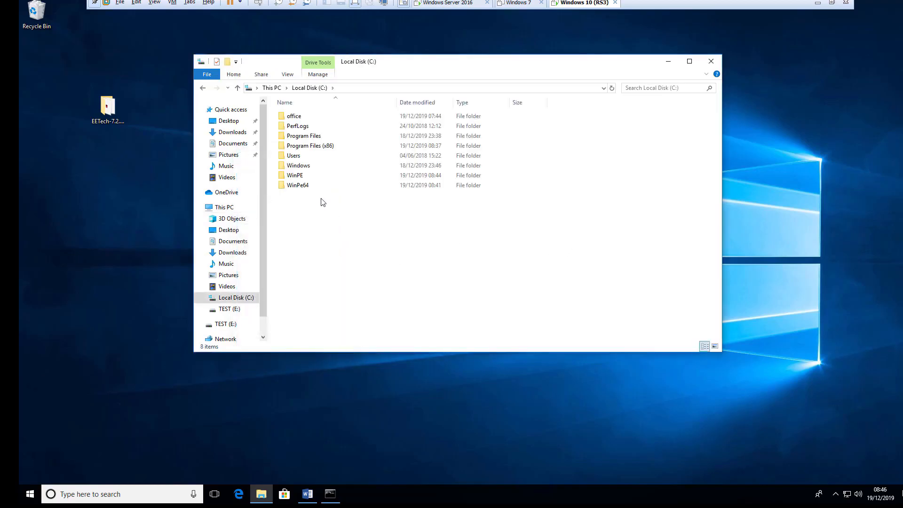
pyautogui.doubleClick(296, 187)
pyautogui.doubleClick(293, 126)
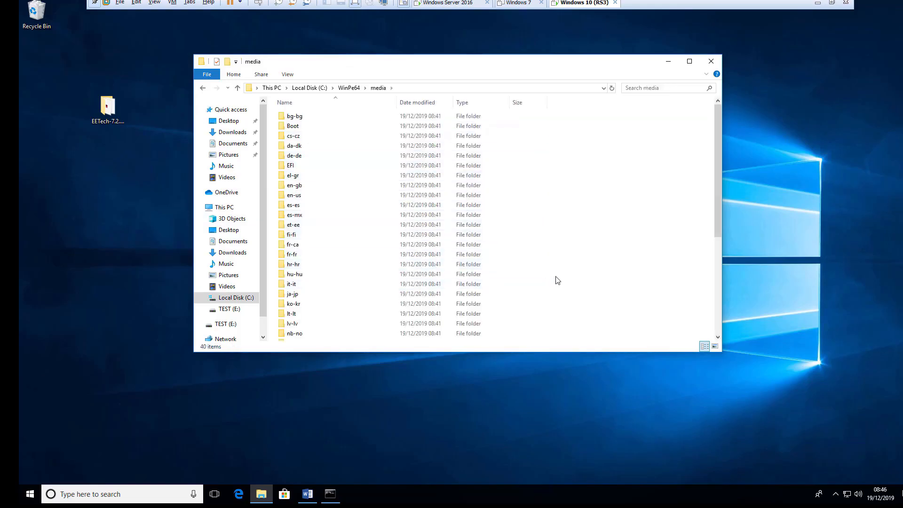
pyautogui.hotkey('ctrl', 'a')
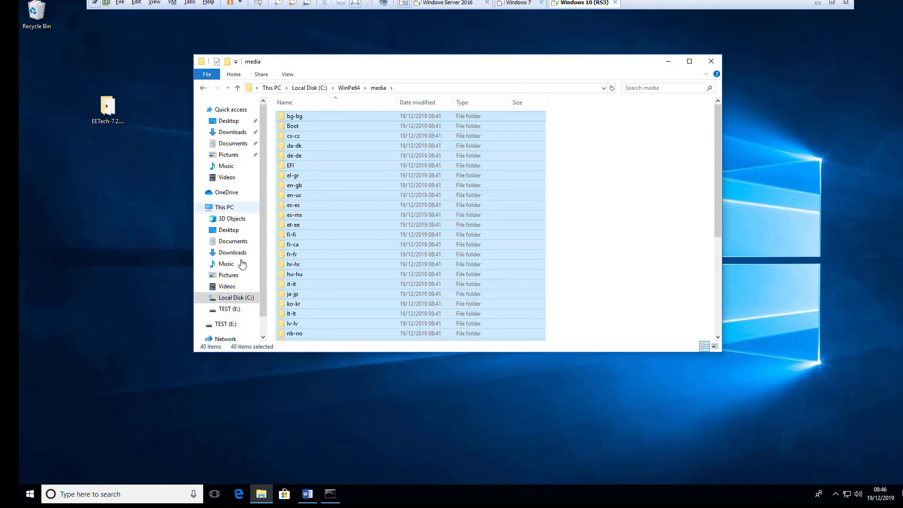
# - Paste the copied media contents into the empty TEST (E:) drive
pyautogui.click(226, 208)
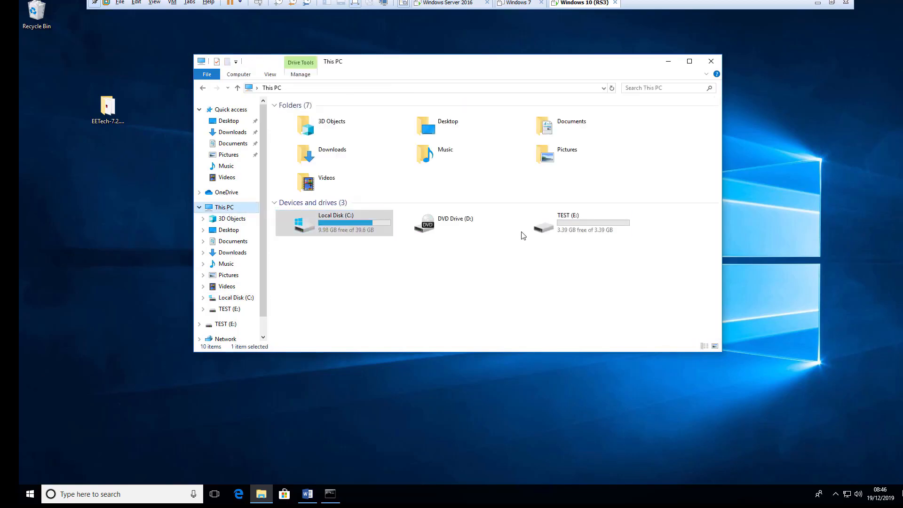
pyautogui.doubleClick(523, 231)
pyautogui.rightClick(394, 200)
pyautogui.click(426, 259)
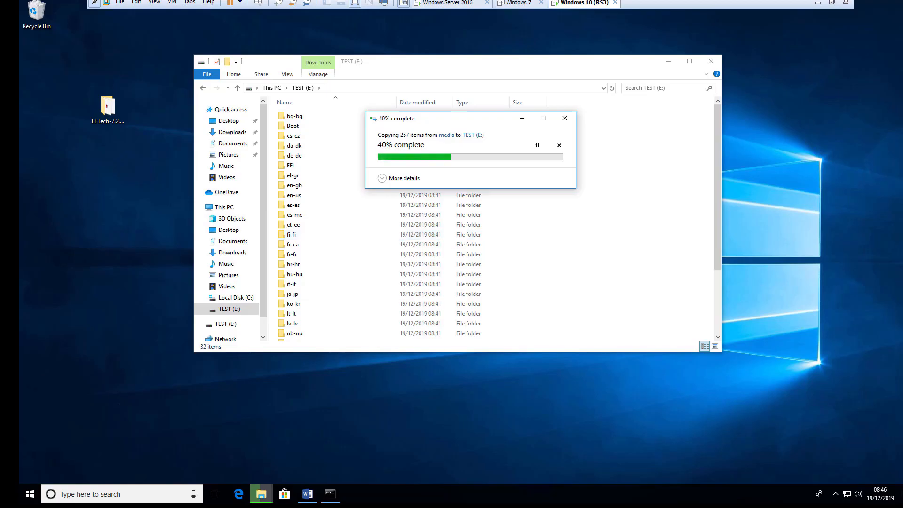
pyautogui.click(837, 495)
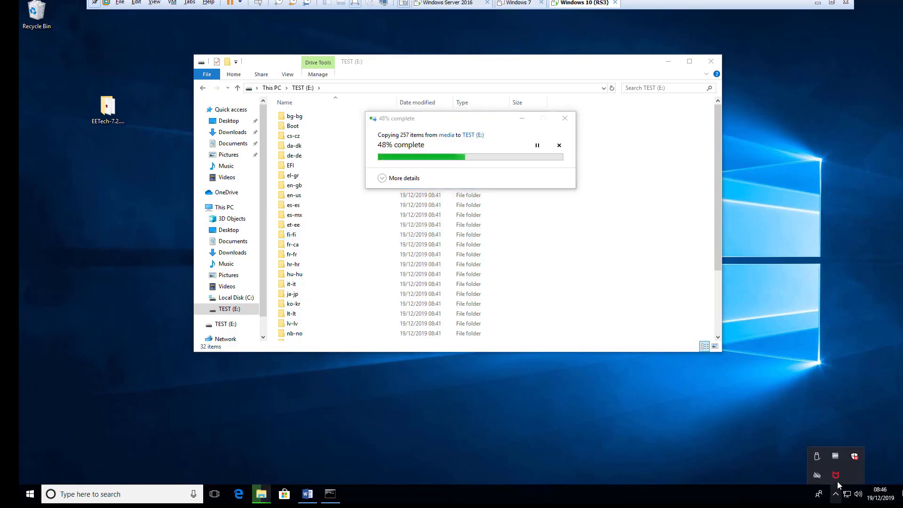
pyautogui.rightClick(836, 479)
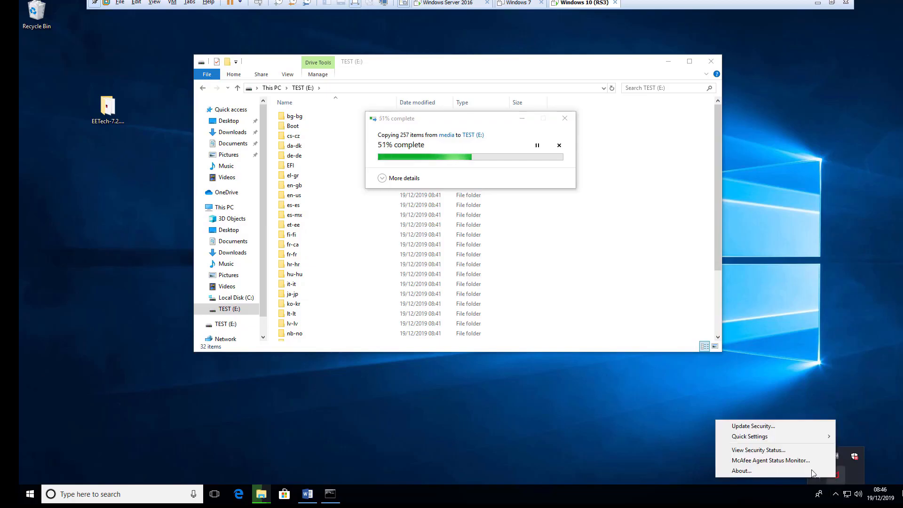
pyautogui.moveTo(756, 437)
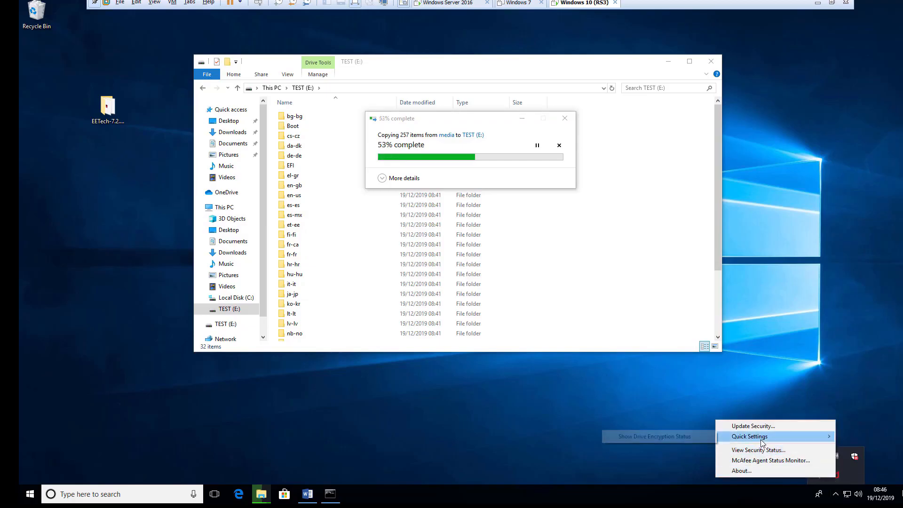
pyautogui.click(698, 436)
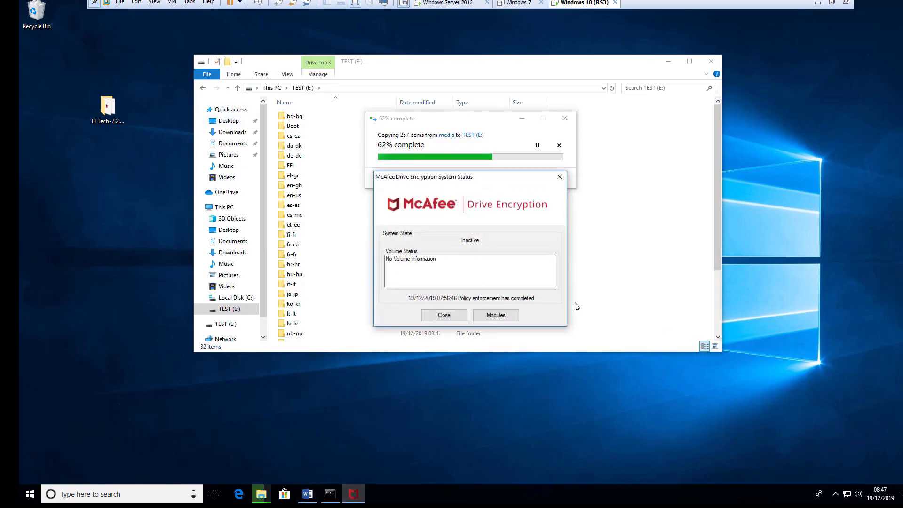
pyautogui.click(451, 318)
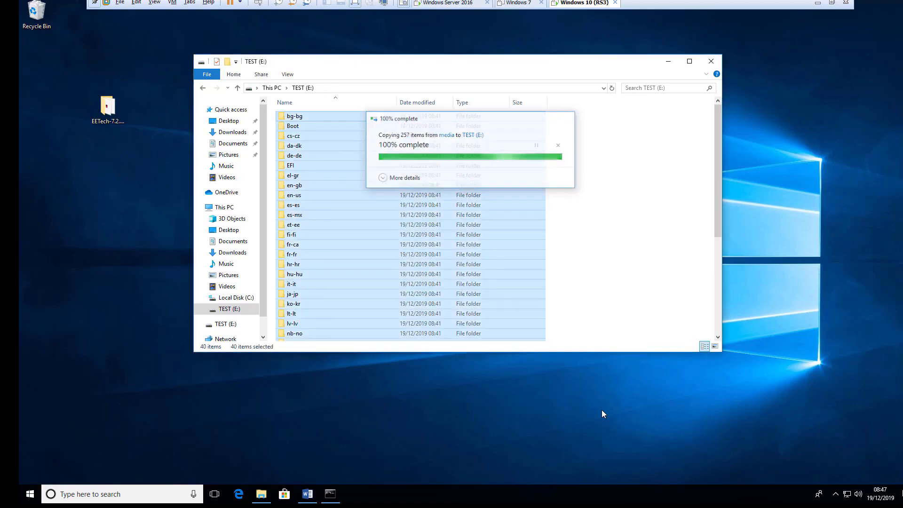
# - Deselect the copied folders and close the TEST (E:) window
pyautogui.click(606, 282)
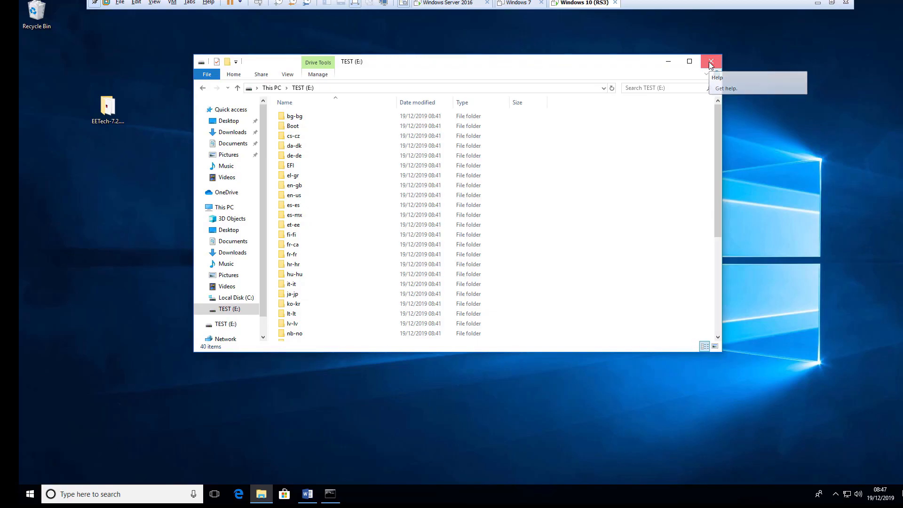
pyautogui.click(710, 62)
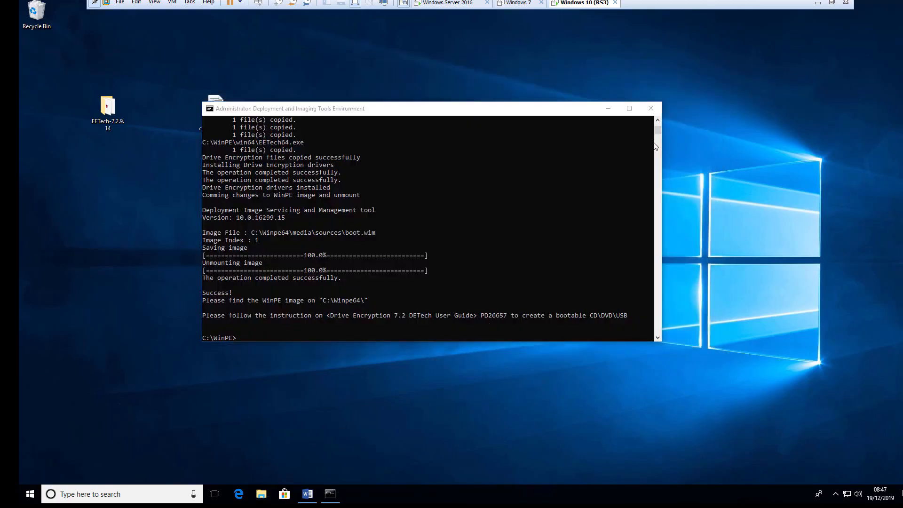
# - Scroll through the EETech recovery-tool guide in Word, then minimize Word
pyautogui.click(305, 496)
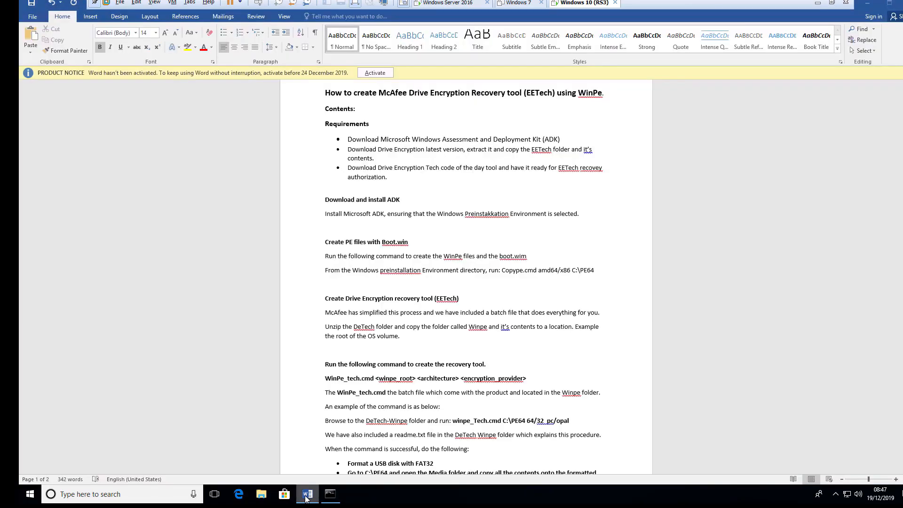
pyautogui.scroll(-3, 476, 347)
pyautogui.scroll(-2, 476, 347)
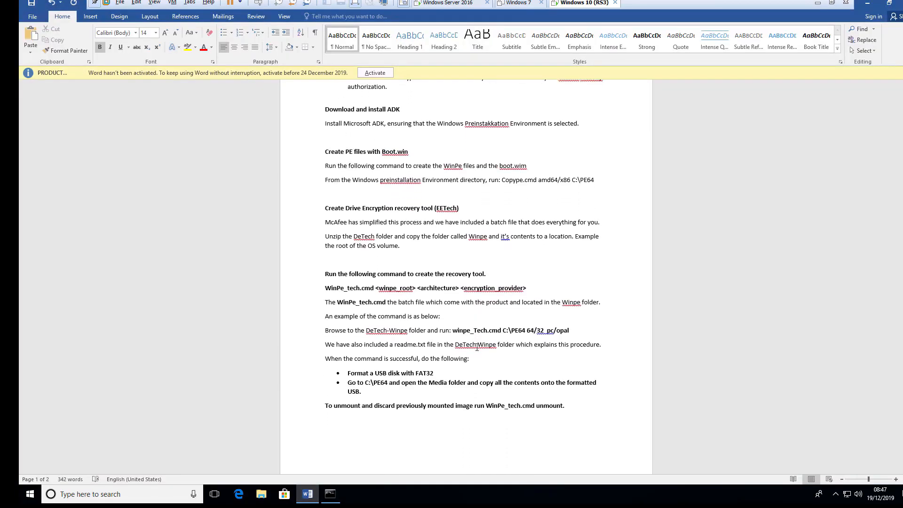
pyautogui.scroll(-3, 372, 303)
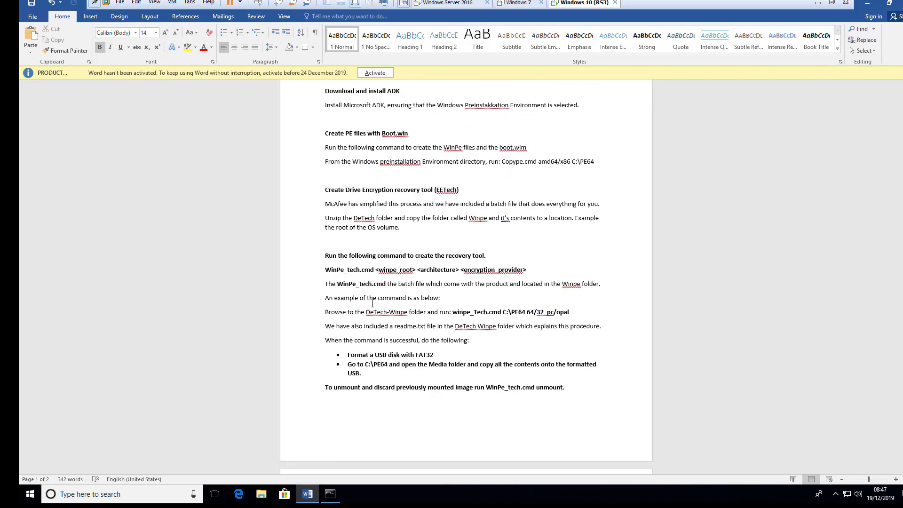
pyautogui.scroll(-3, 374, 302)
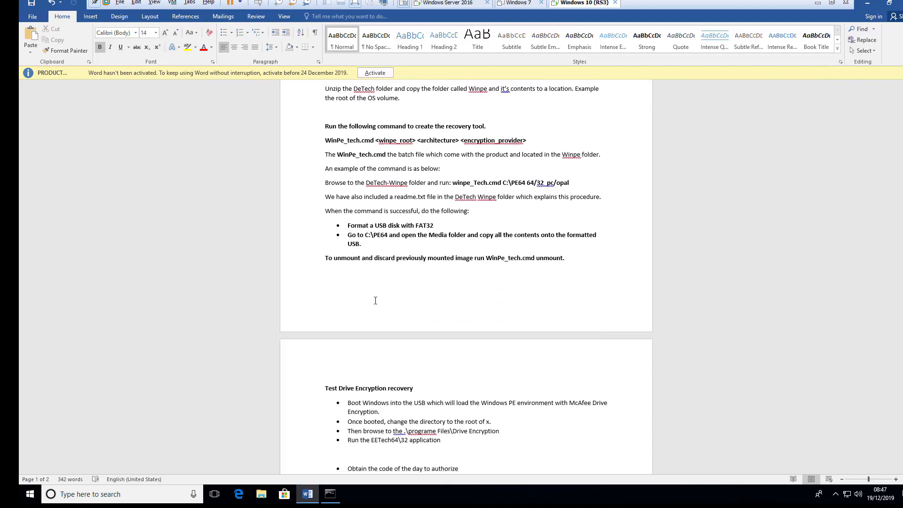
pyautogui.scroll(-1, 376, 300)
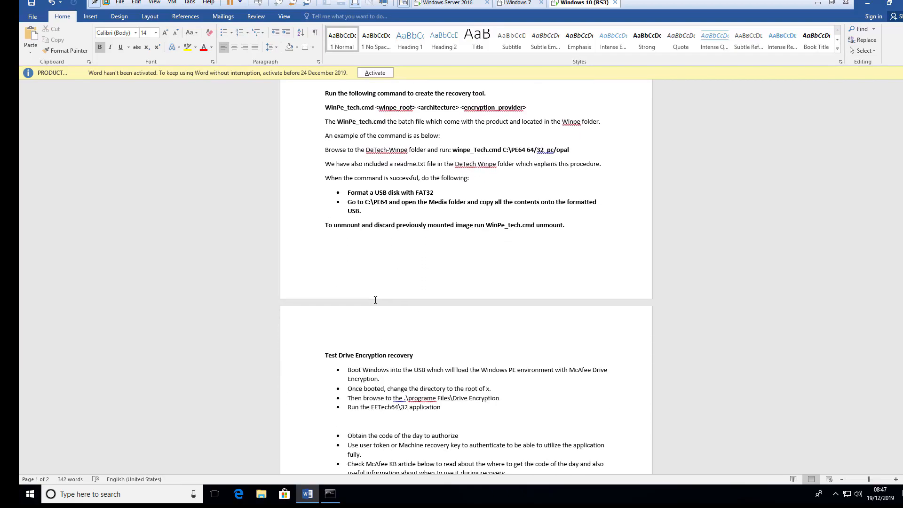
pyautogui.scroll(12, 754, 210)
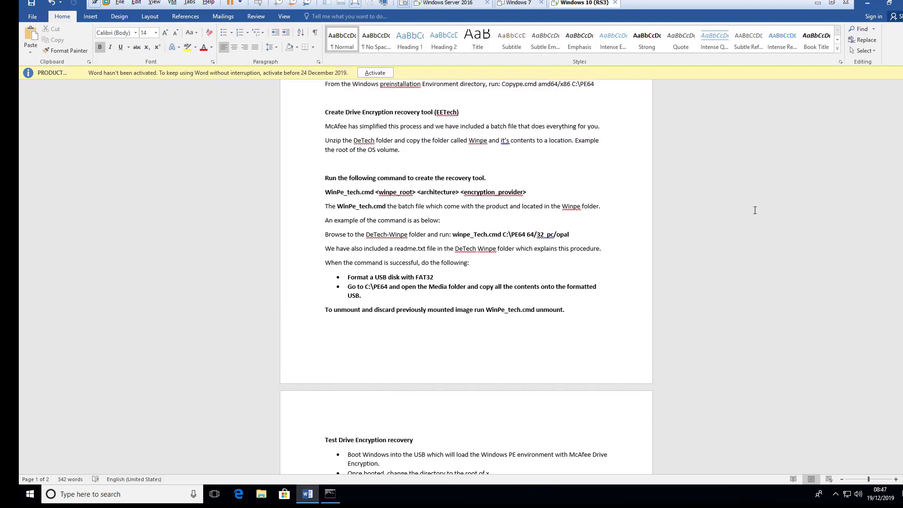
pyautogui.click(868, 8)
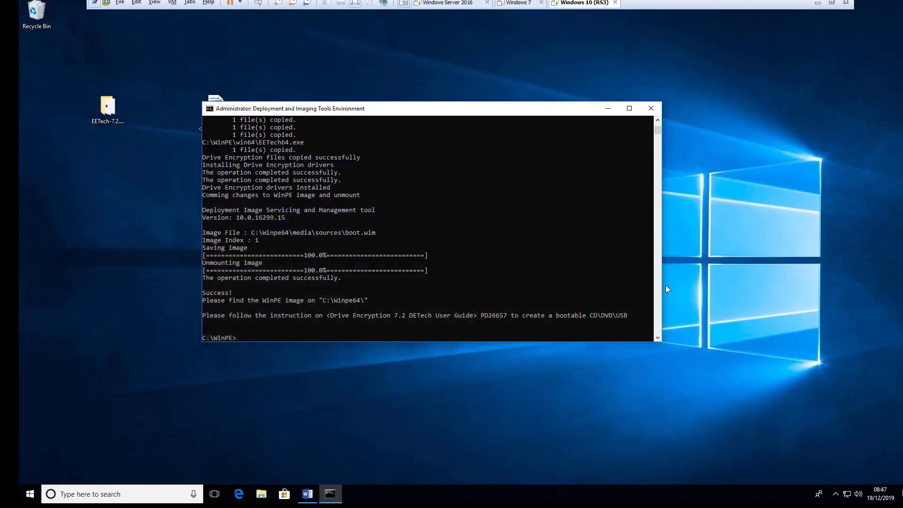
# - Minimize the command prompt and show Drive Encryption status from the McAfee tray icon
pyautogui.click(608, 109)
pyautogui.click(835, 494)
pyautogui.rightClick(836, 479)
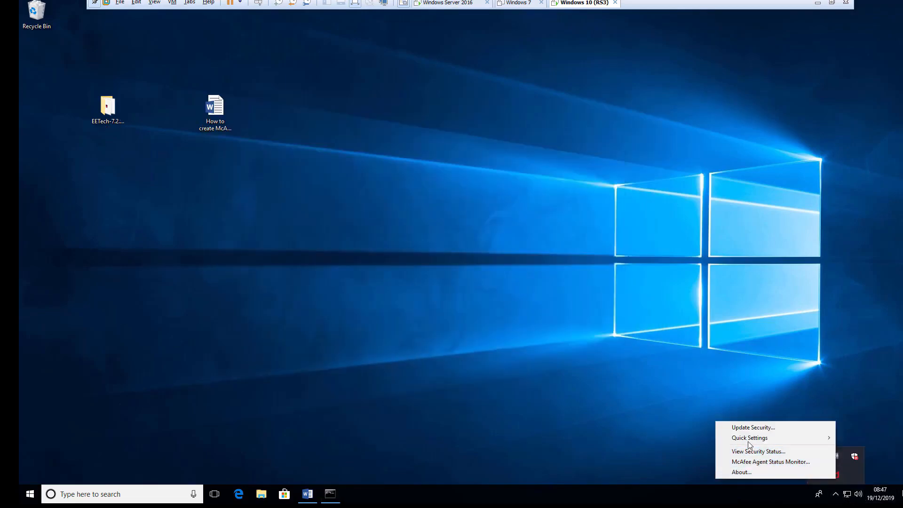
pyautogui.moveTo(743, 437)
pyautogui.click(679, 439)
# - Open the McAfee Agent Status Monitor from the same tray icon
pyautogui.click(835, 493)
pyautogui.rightClick(835, 479)
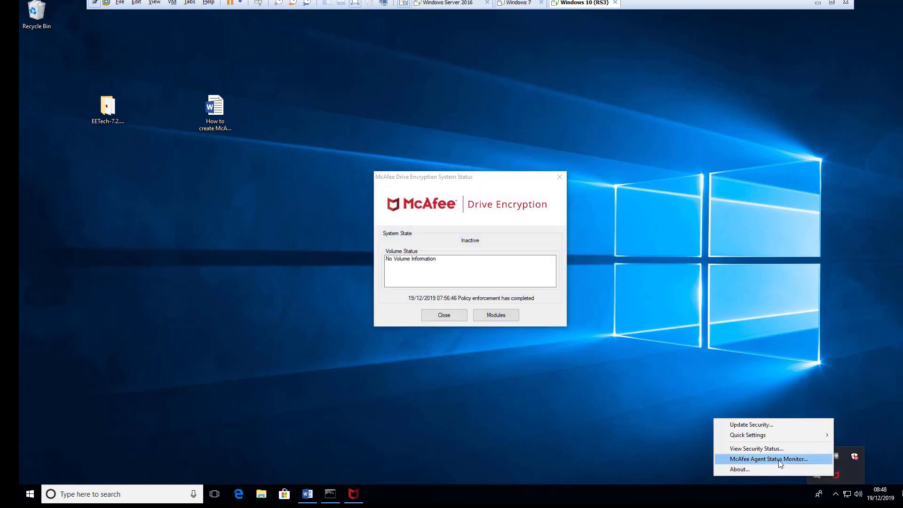
pyautogui.click(753, 459)
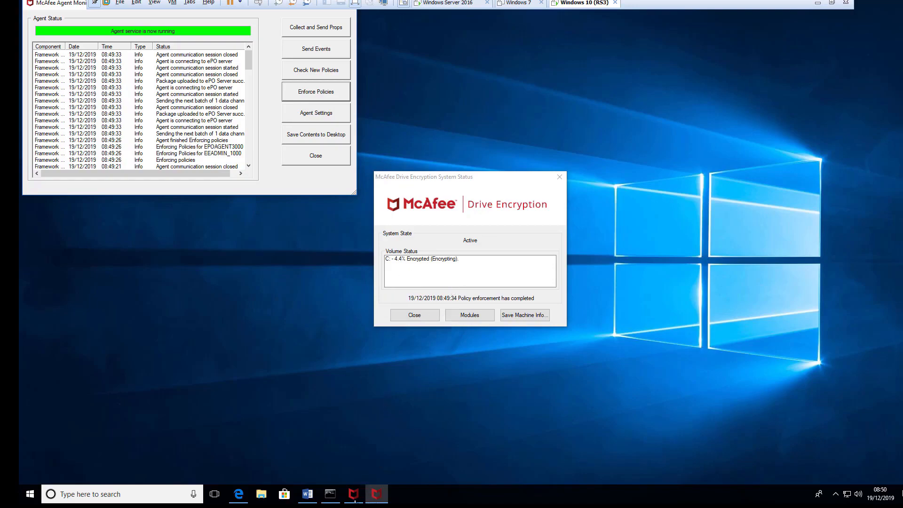
# - Check DETECH in the System Tree and choose Actions > Drive Encryption > Export recovery information
pyautogui.click(240, 499)
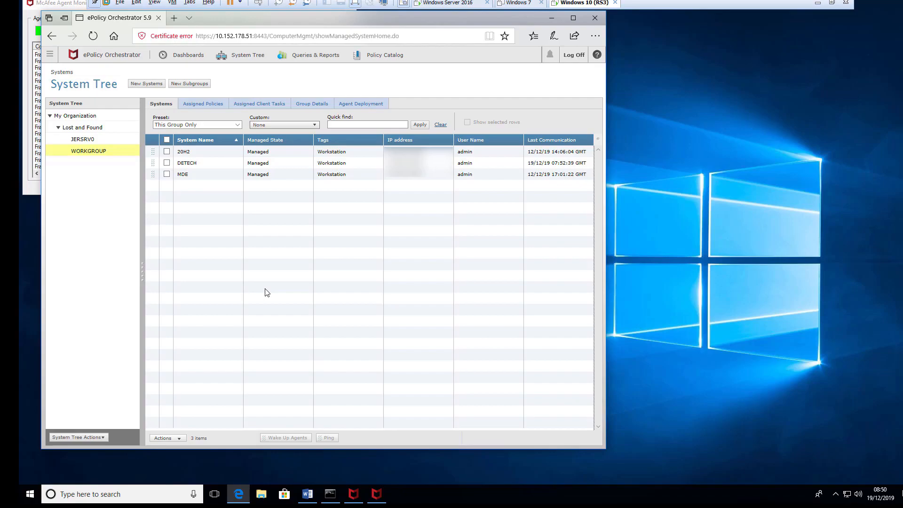
pyautogui.click(166, 163)
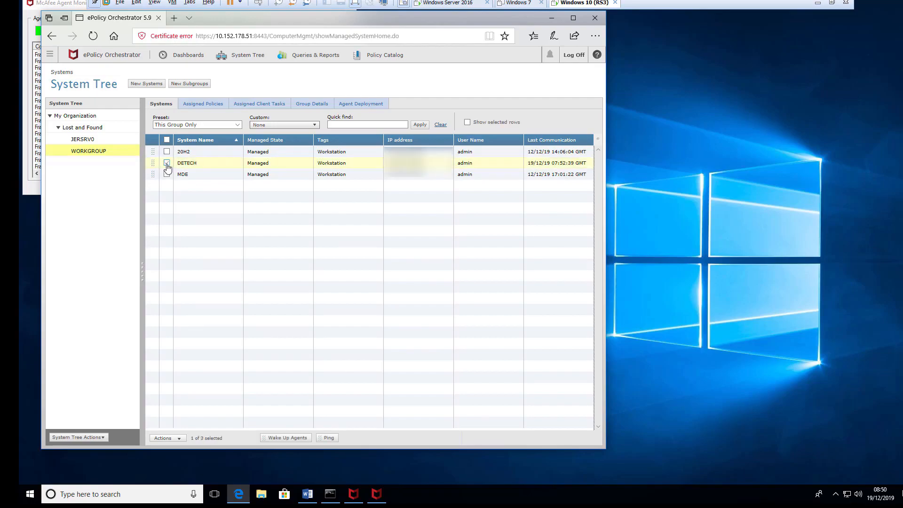
pyautogui.click(164, 439)
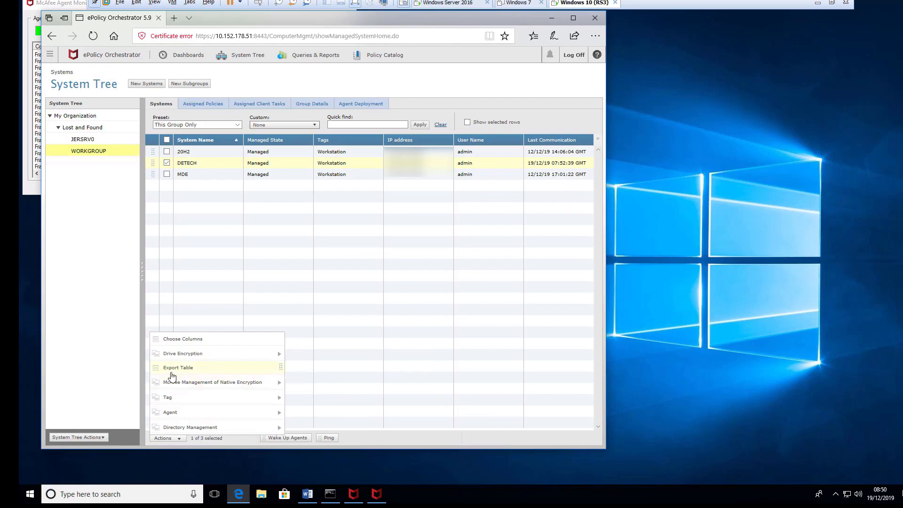
pyautogui.moveTo(175, 358)
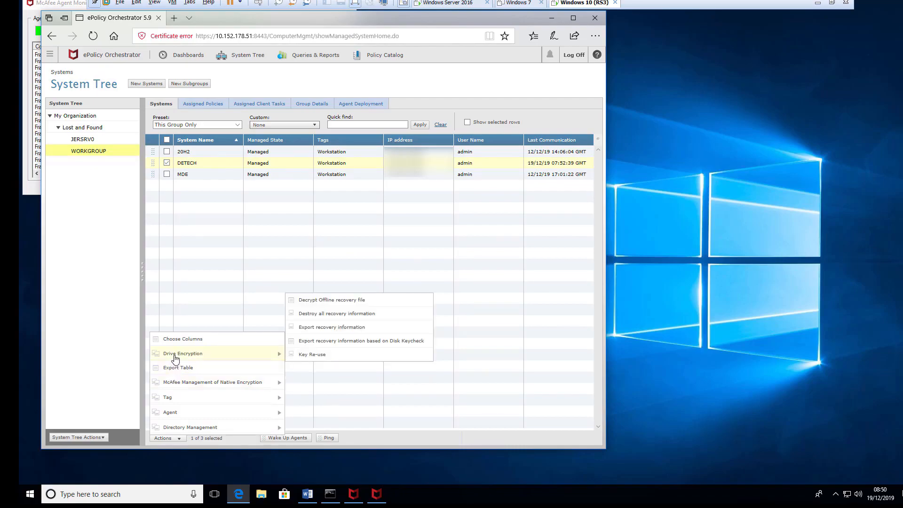
pyautogui.click(327, 331)
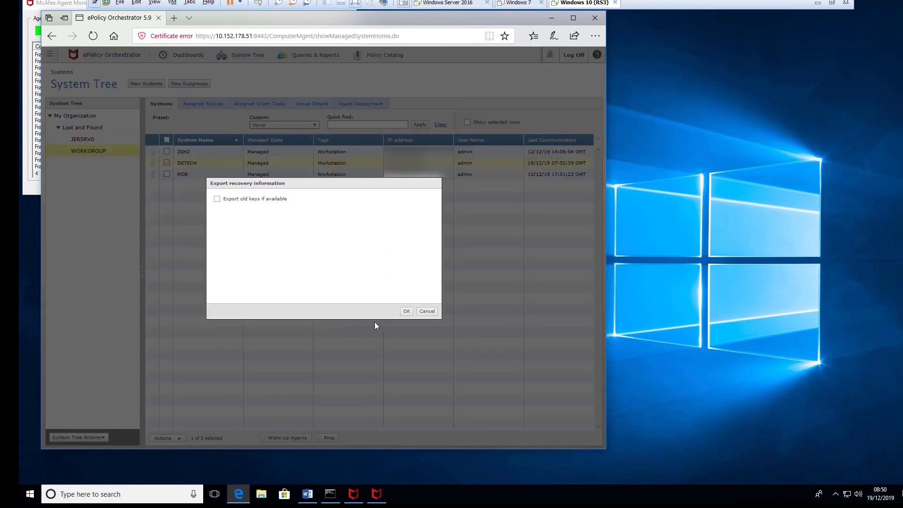
# - Confirm the export and save the DETECH.xml link target to the Desktop
pyautogui.click(407, 313)
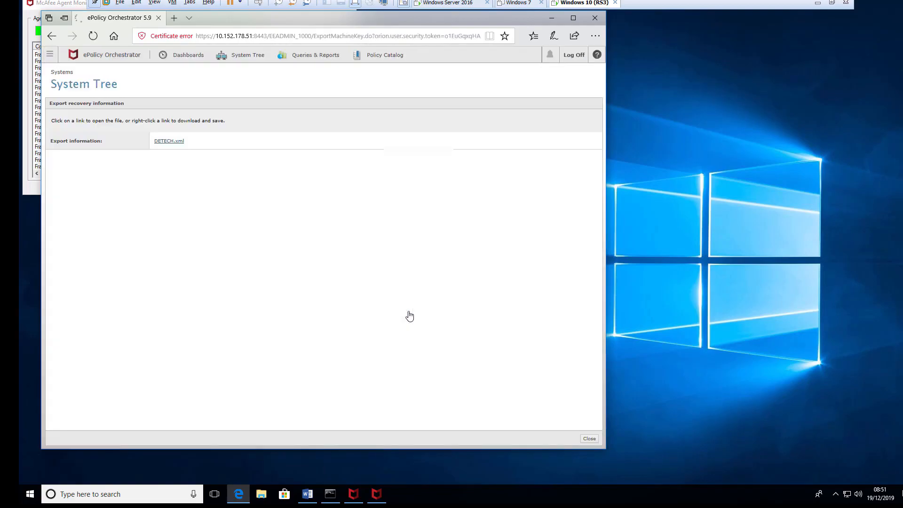
pyautogui.rightClick(168, 145)
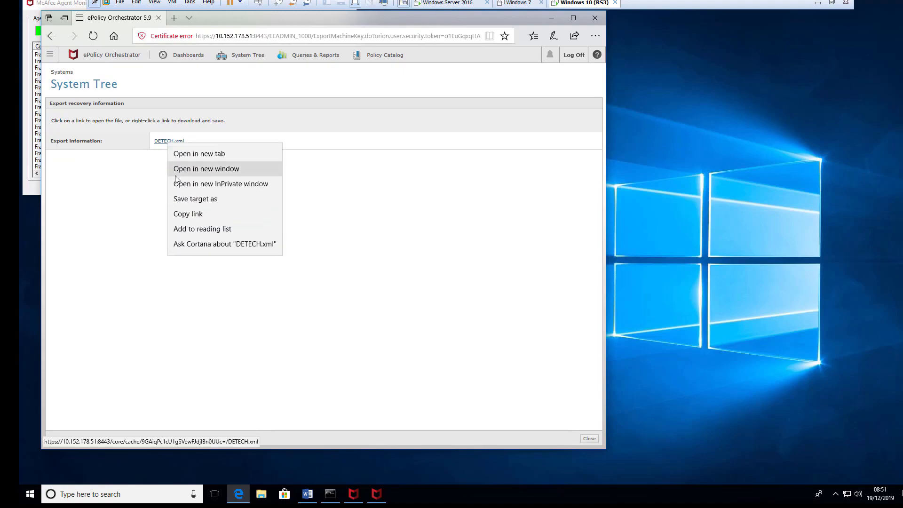
pyautogui.click(182, 201)
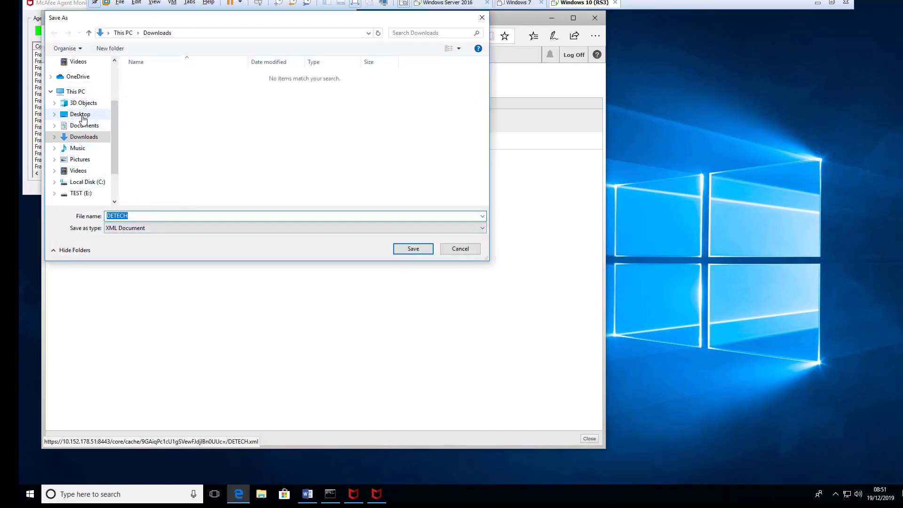
pyautogui.click(80, 114)
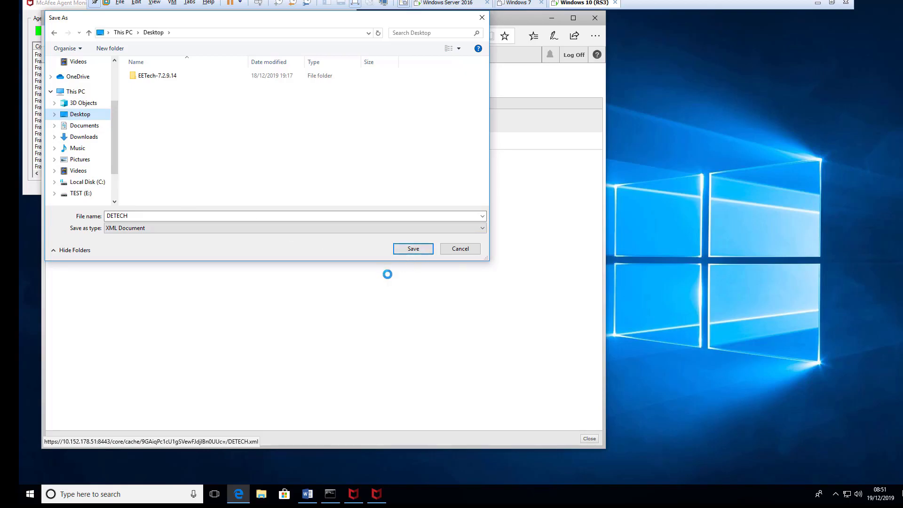
pyautogui.click(417, 249)
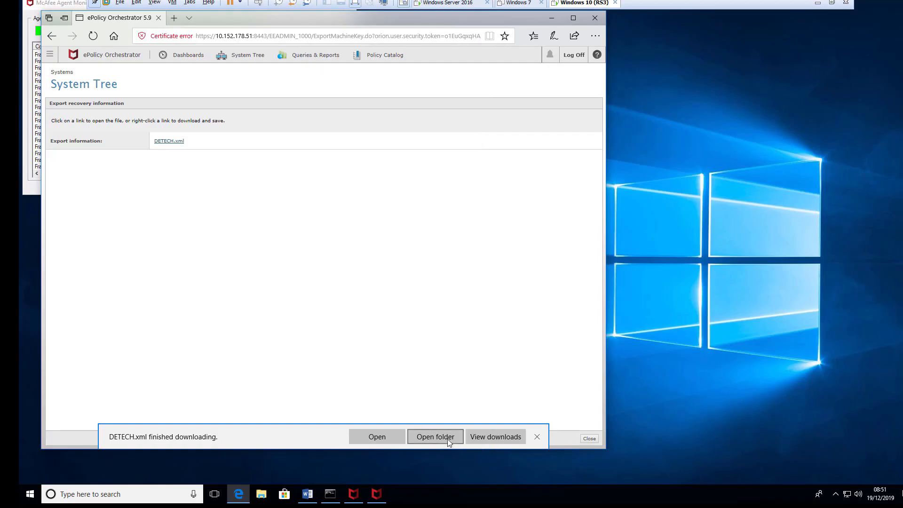
# - Dismiss the download notification and rearrange the windows to uncover the desktop icons
pyautogui.click(537, 437)
pyautogui.click(550, 19)
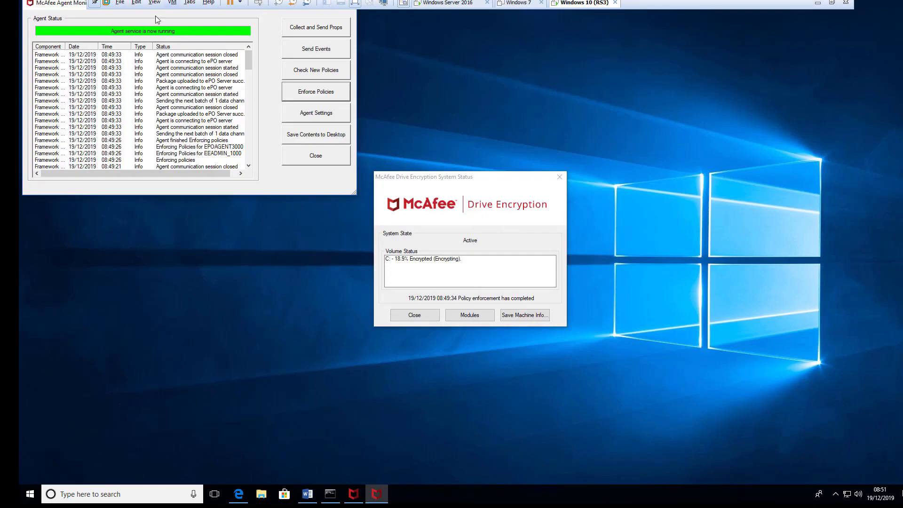
pyautogui.moveTo(49, 4); pyautogui.dragTo(58, 80)
pyautogui.click(490, 188)
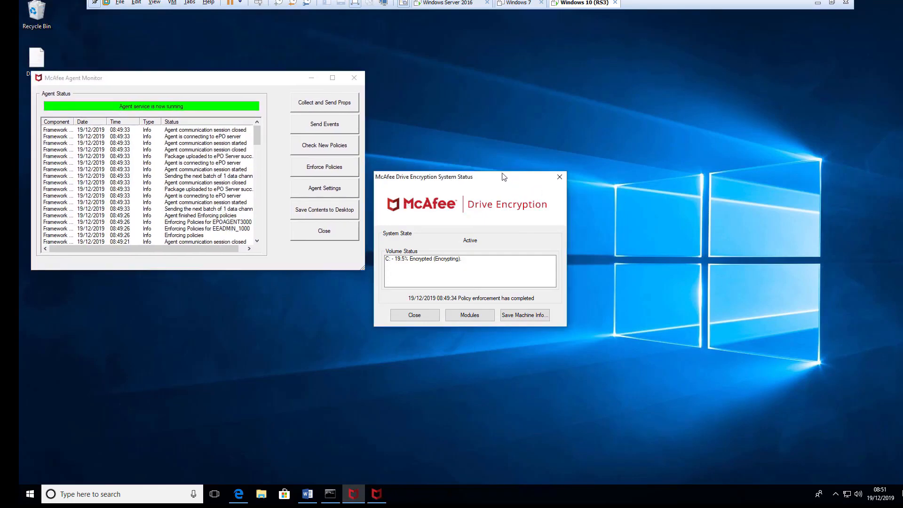
pyautogui.moveTo(504, 177); pyautogui.dragTo(628, 153)
pyautogui.moveTo(273, 82); pyautogui.dragTo(347, 154)
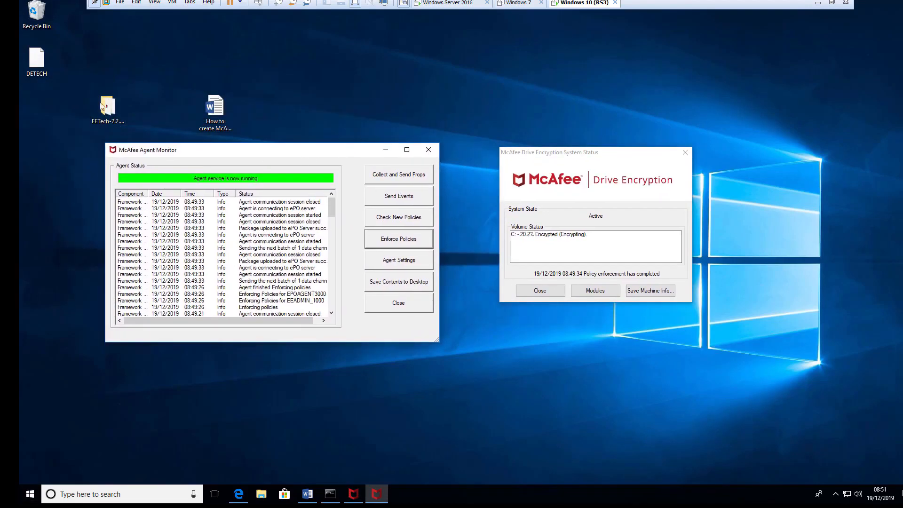
# - Copy the DETECH file from the desktop
pyautogui.click(37, 67)
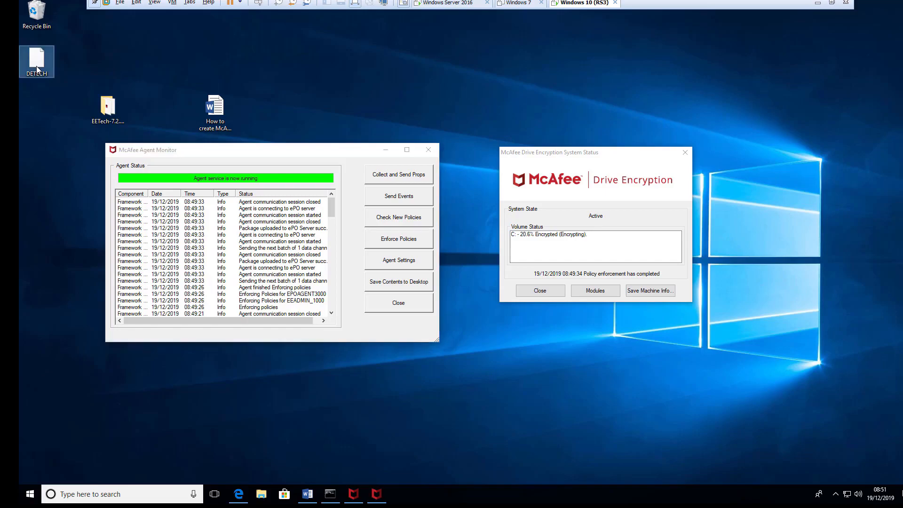
pyautogui.rightClick(37, 67)
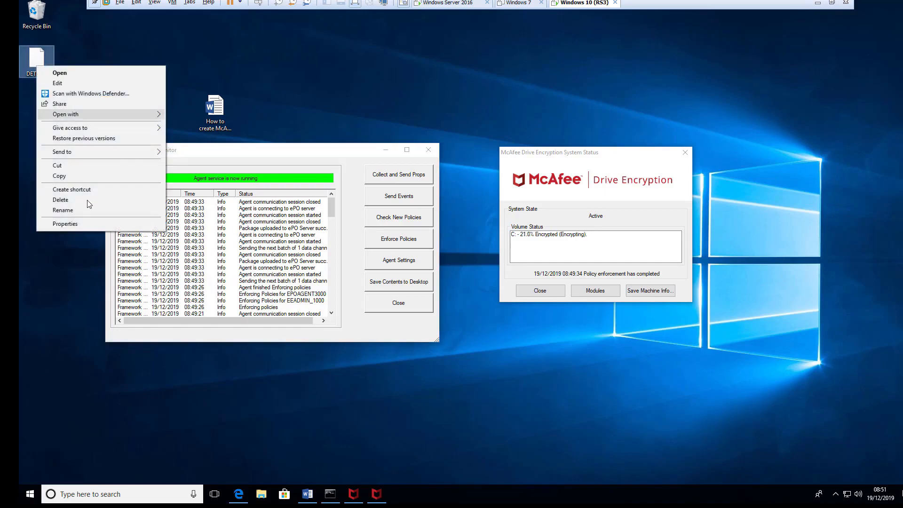
pyautogui.click(60, 175)
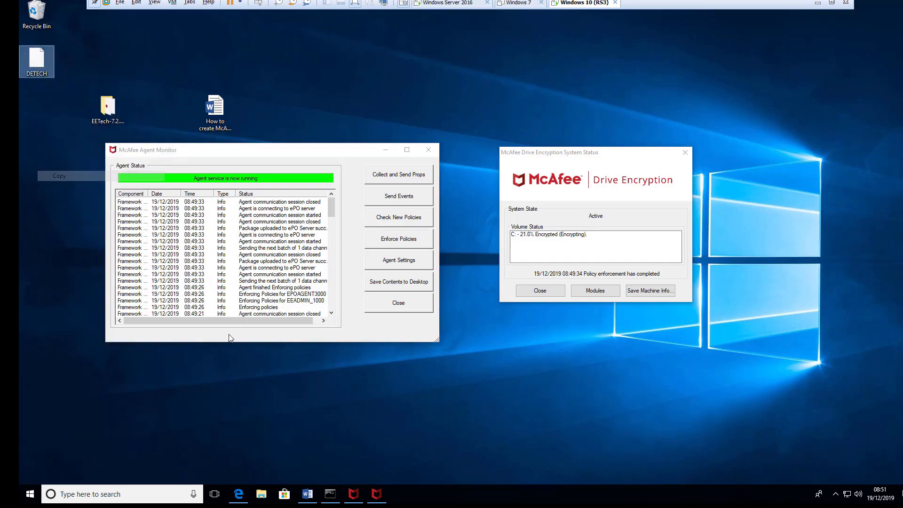
pyautogui.click(311, 404)
# - Open the TEST (E:) drive in File Explorer and create a folder named mach_key
pyautogui.press('super+e')
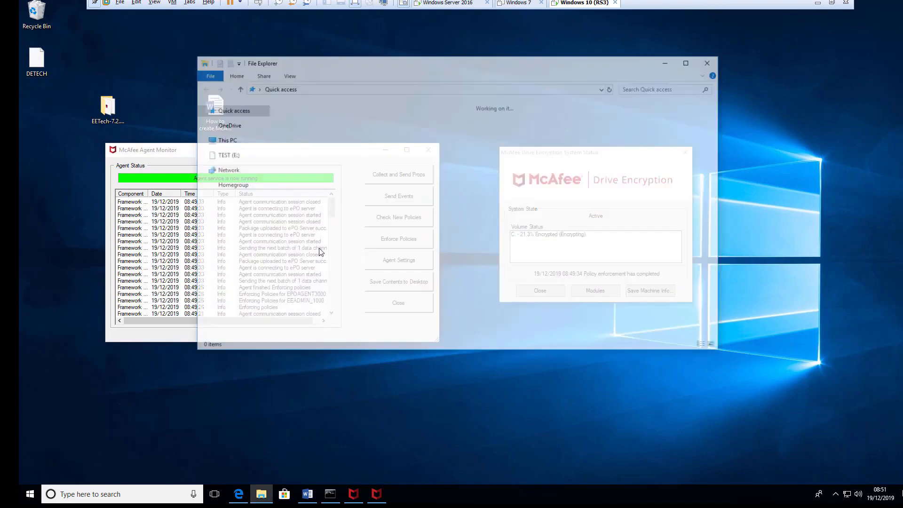
pyautogui.click(224, 206)
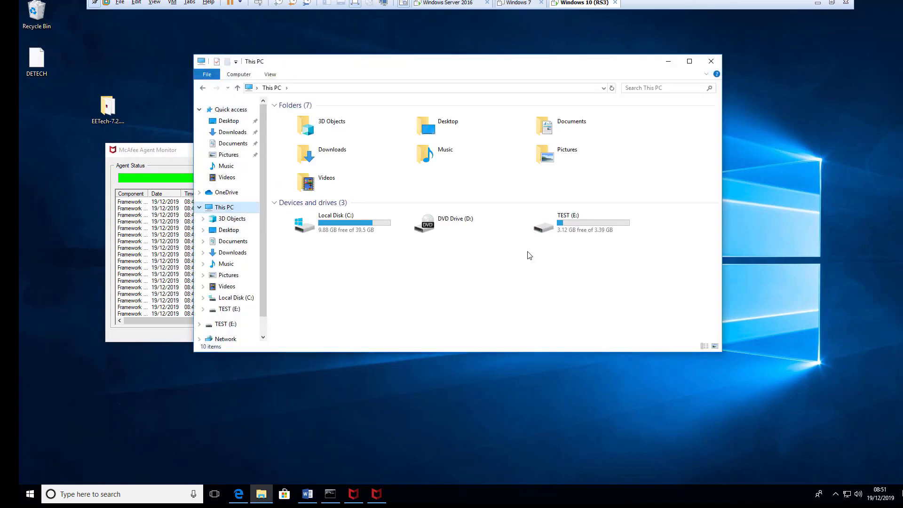
pyautogui.click(575, 233)
pyautogui.doubleClick(575, 233)
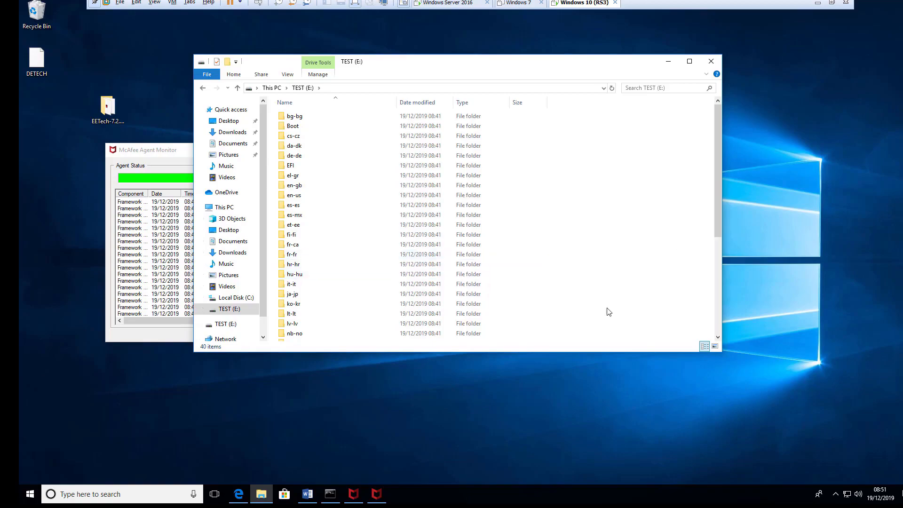
pyautogui.rightClick(635, 320)
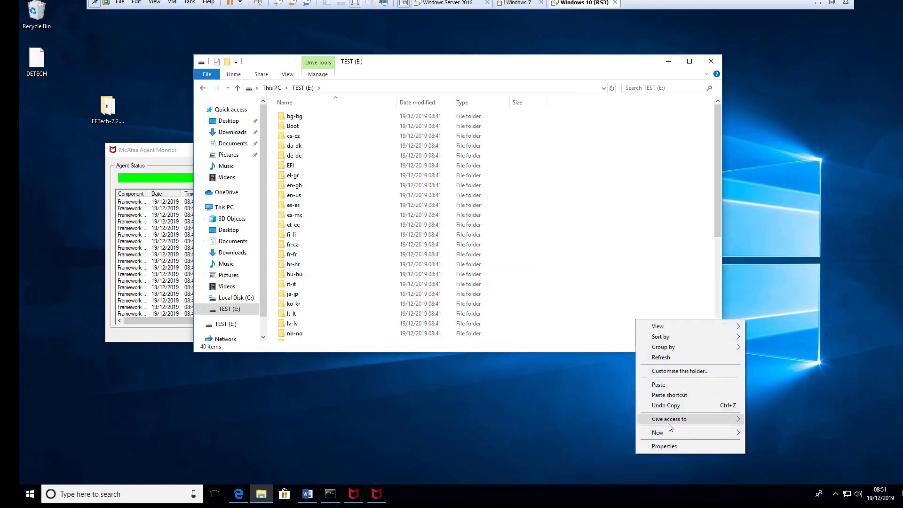
pyautogui.moveTo(668, 430)
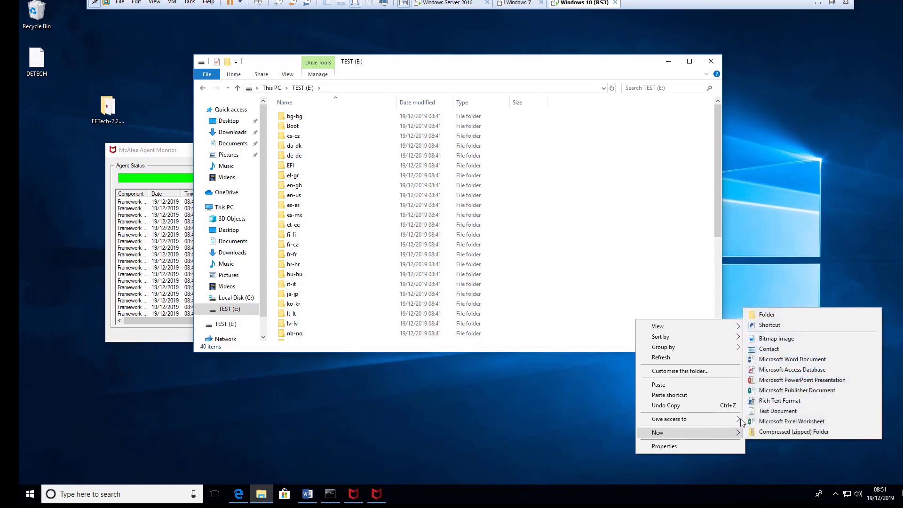
pyautogui.click(762, 315)
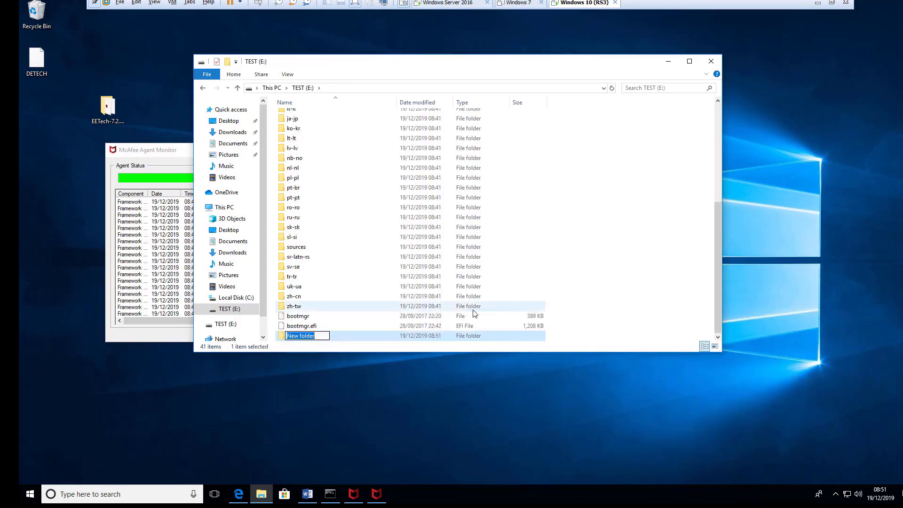
pyautogui.write('mach_key')
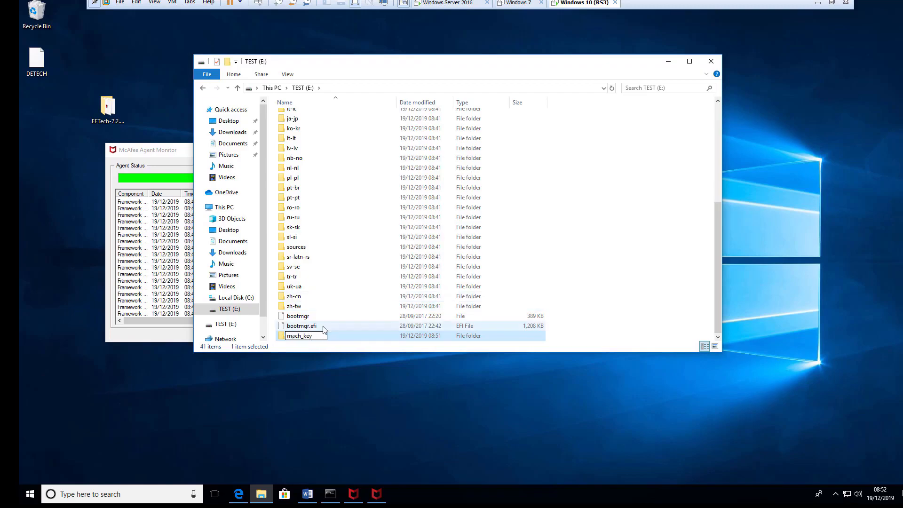
pyautogui.click(311, 343)
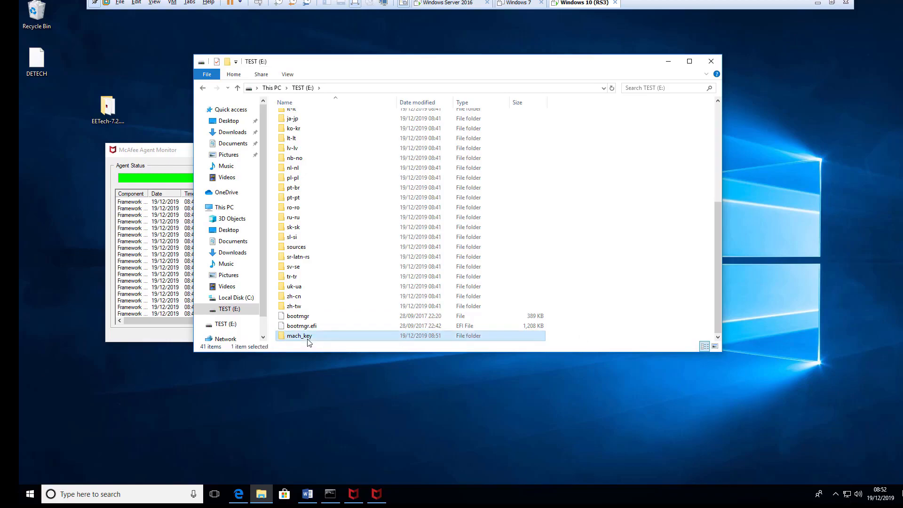
# - Paste the DETECH file into the mach_key folder and close the window
pyautogui.doubleClick(306, 336)
pyautogui.rightClick(339, 205)
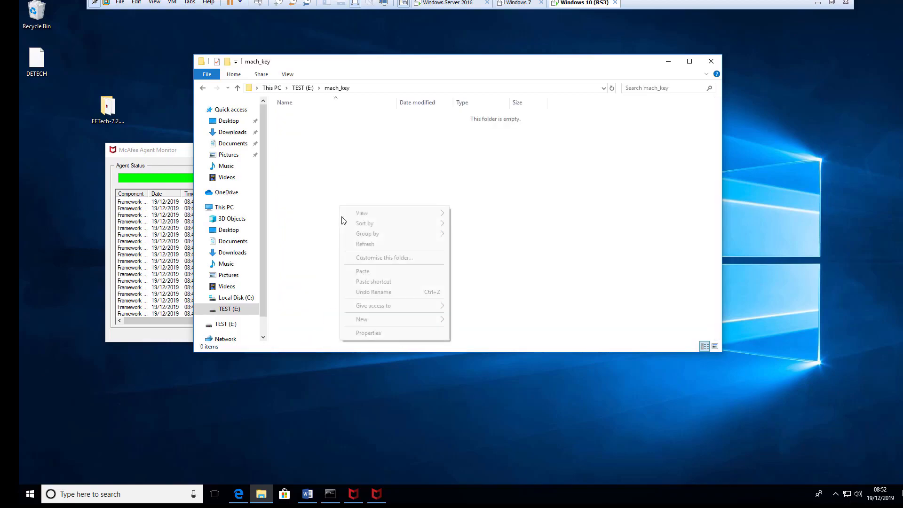
pyautogui.click(362, 272)
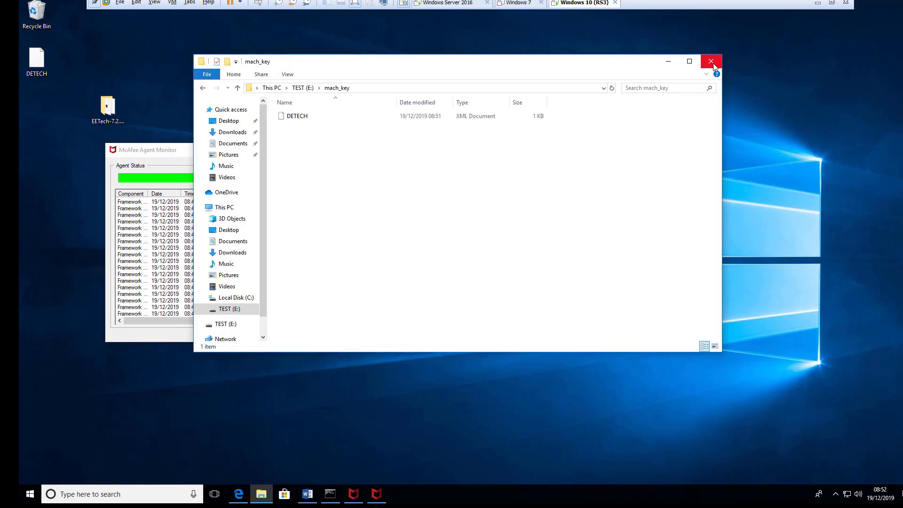
pyautogui.click(711, 62)
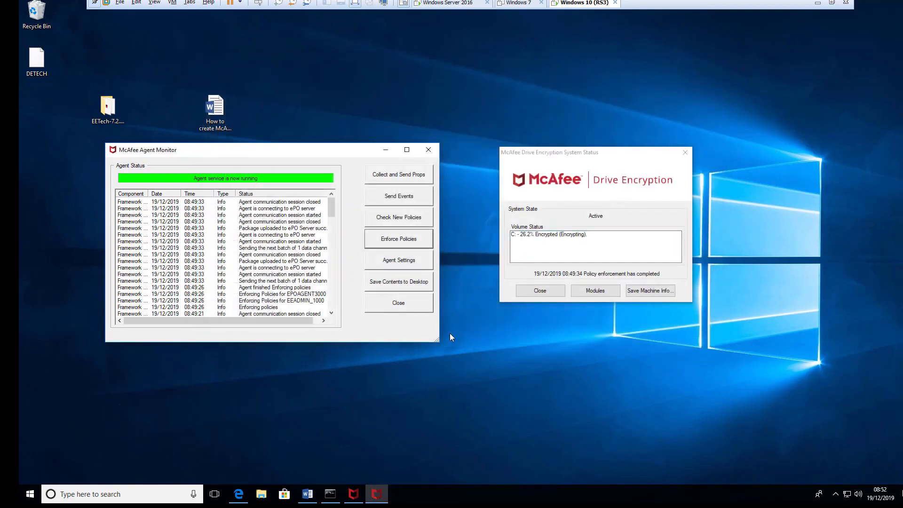
# - Reposition the Agent Monitor window while waiting for drive C: to report Encrypted
pyautogui.moveTo(328, 155); pyautogui.dragTo(359, 97)
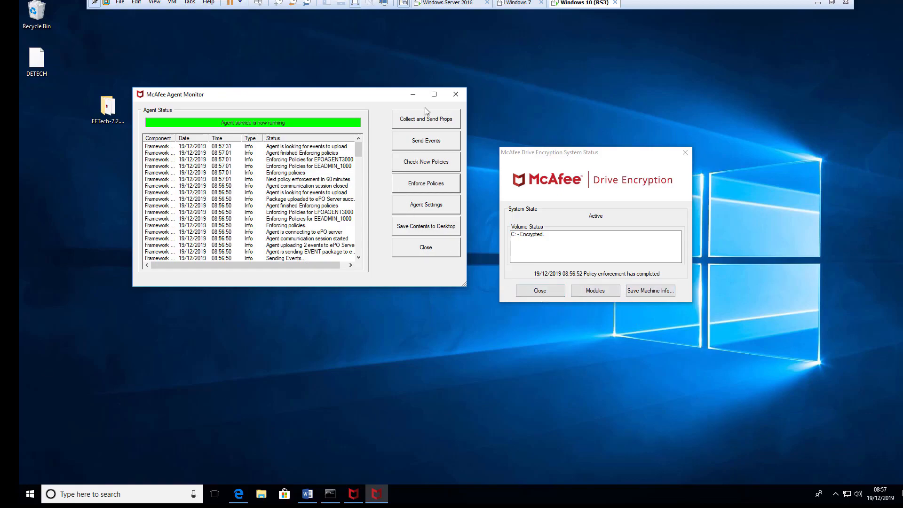
pyautogui.moveTo(396, 96); pyautogui.dragTo(402, 142)
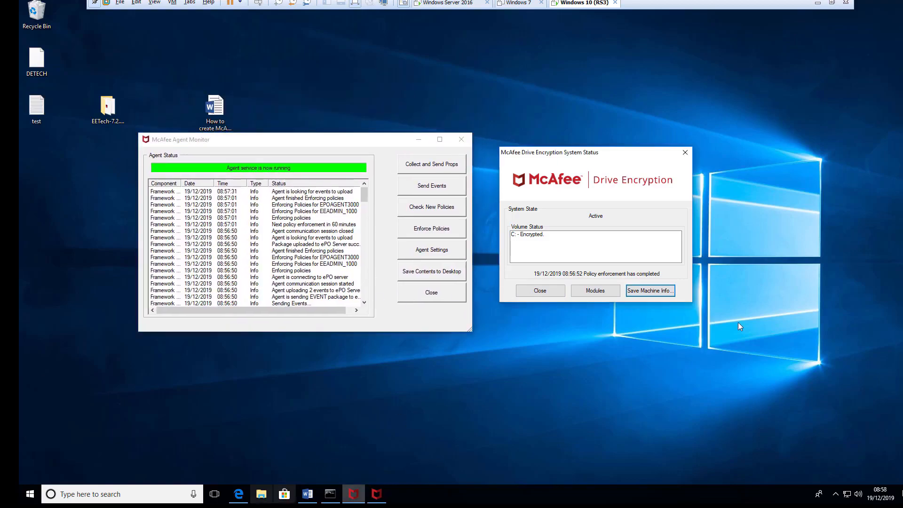
# - Restart Windows from the Start menu's power options
pyautogui.click(30, 494)
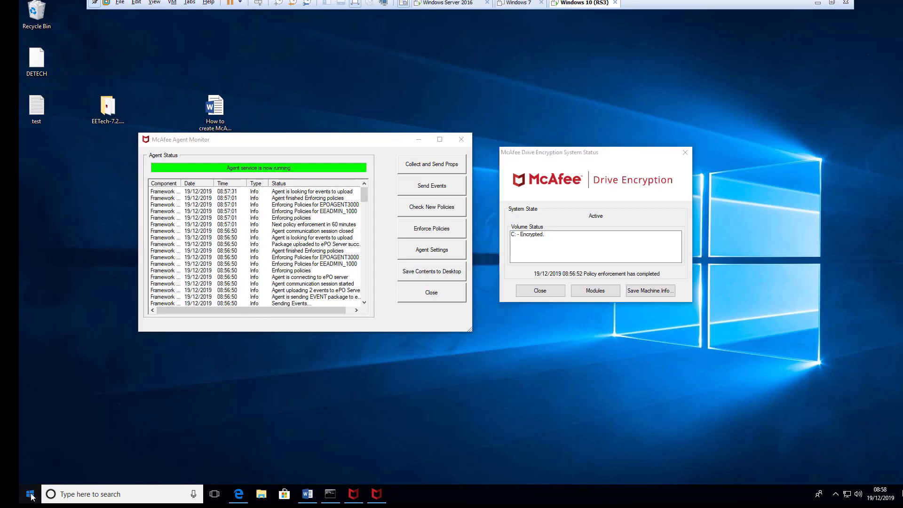
pyautogui.click(30, 474)
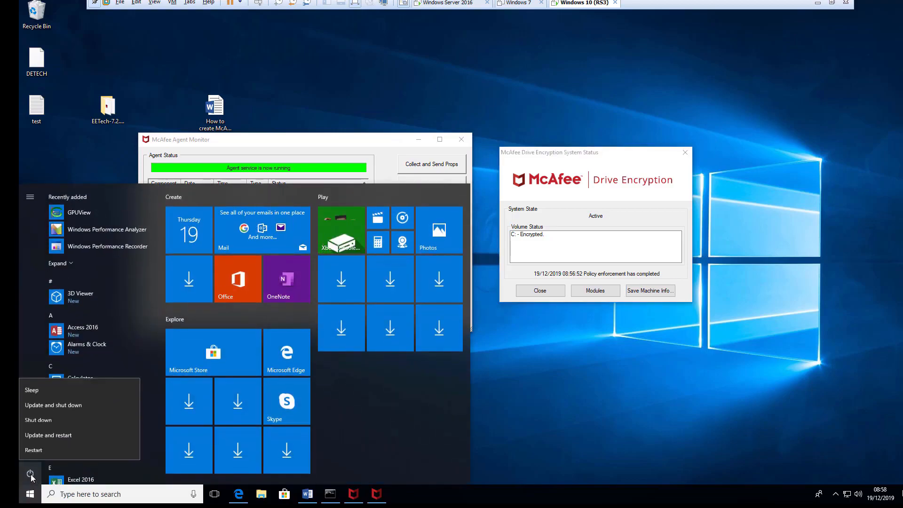
pyautogui.click(34, 449)
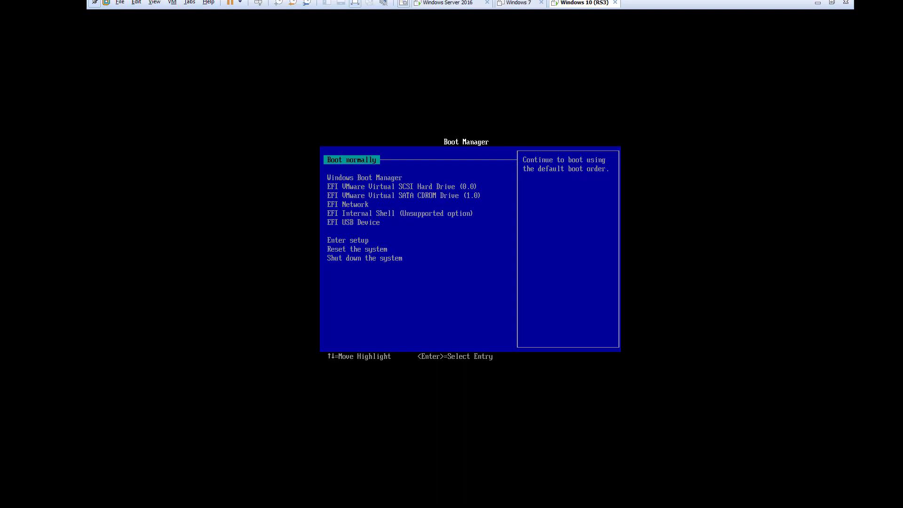
# - Choose EFI USB Device in the Boot Manager to boot into WinPE
pyautogui.press('Down')
pyautogui.press('Down')
pyautogui.press('Down')
pyautogui.press('Down')
pyautogui.press('Down')
pyautogui.press('Down')
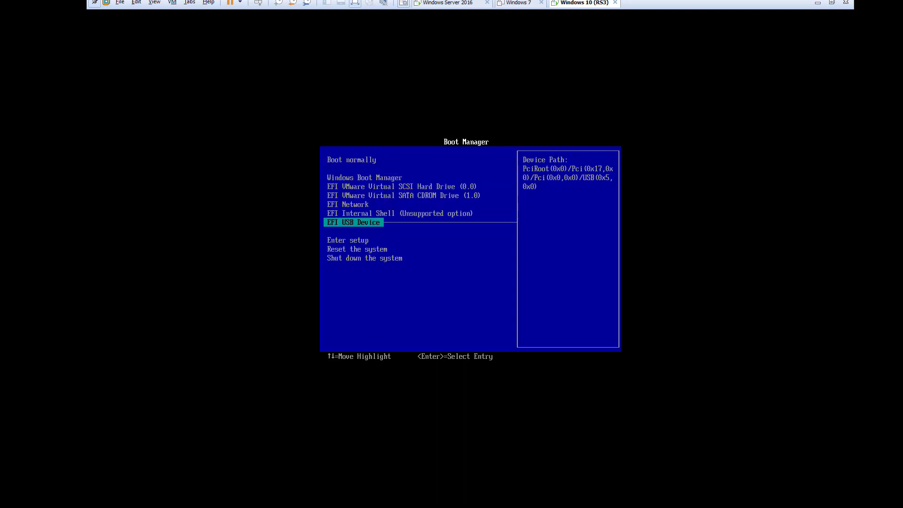
pyautogui.press('Return')
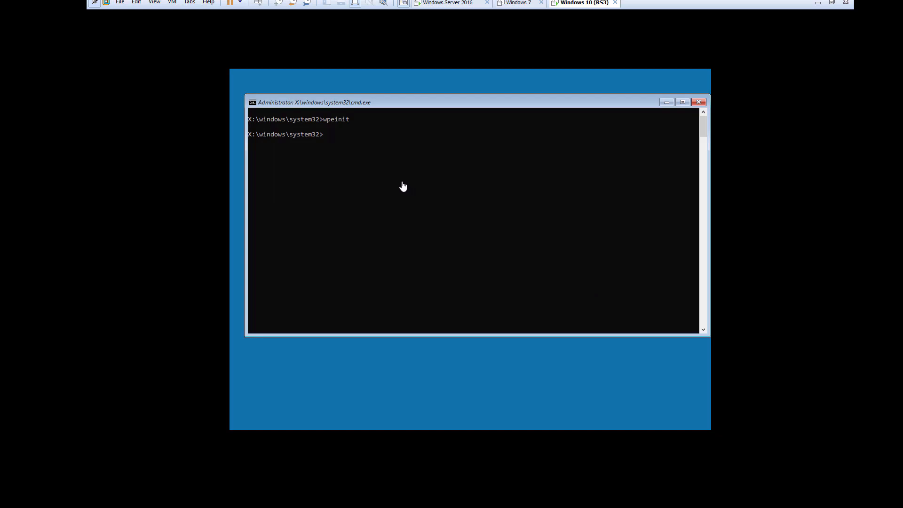
# - Change from the root of X: into X:\Program Files\Drive Encryption
pyautogui.write('cd\\')
pyautogui.press('Return')
pyautogui.write('cd "Pr')
pyautogui.press('Tab')
pyautogui.write('\\driv')
pyautogui.press('Tab')
pyautogui.press('Return')
# - List the folder's contents with dir and launch EETech64.exe
pyautogui.write('dir')
pyautogui.press('Return')
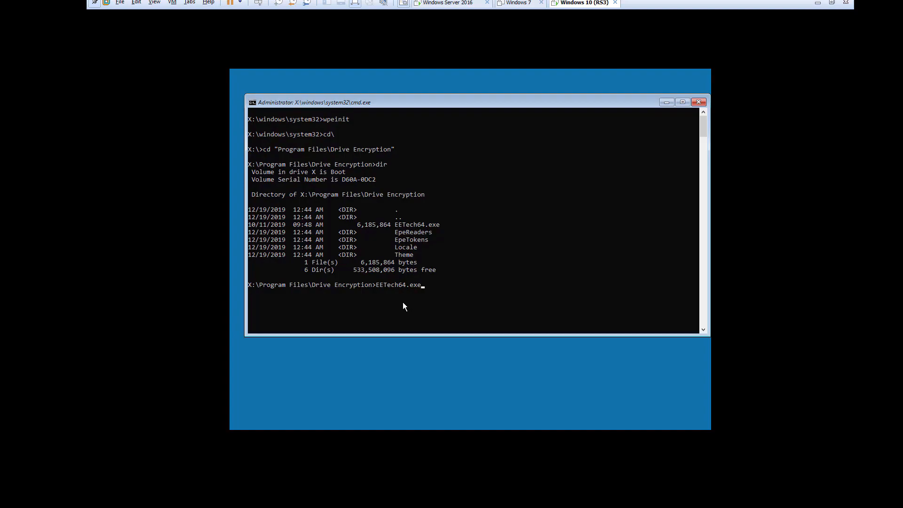
pyautogui.press('Return')
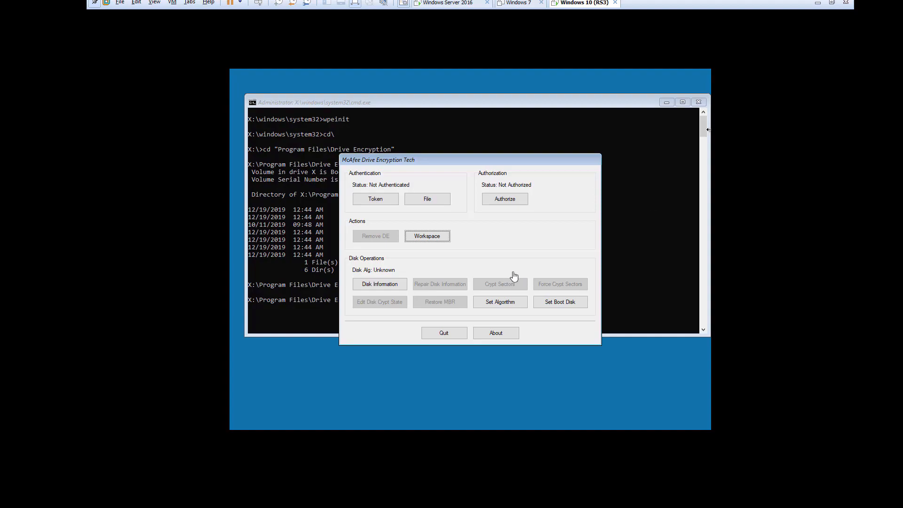
# - Authorize Drive Encryption Tech by entering the day's authorization code
pyautogui.click(504, 201)
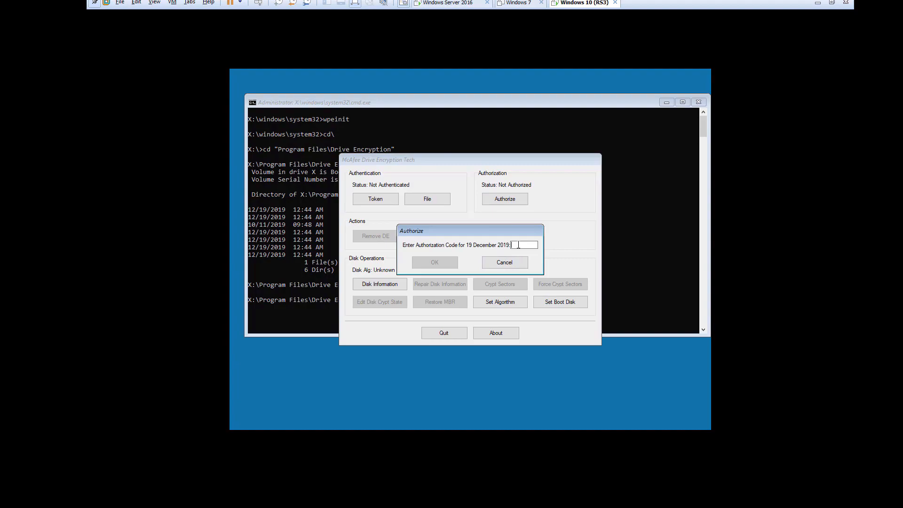
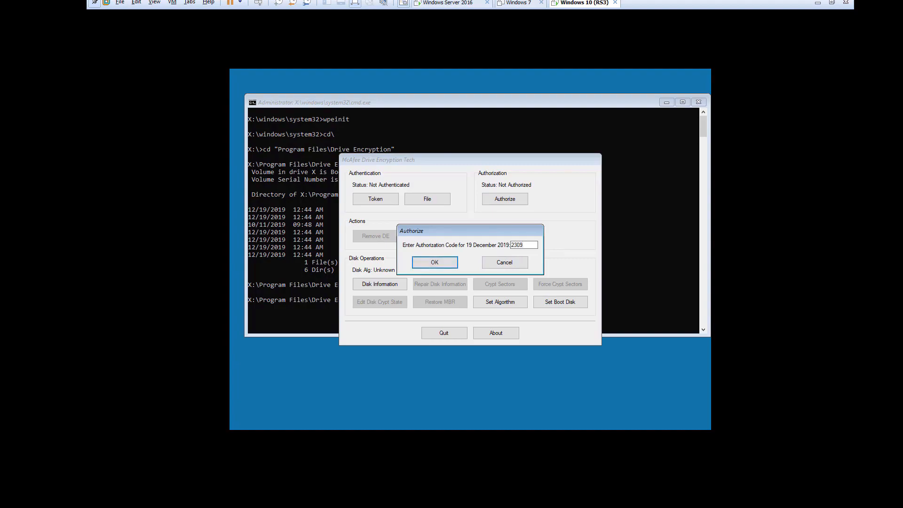
pyautogui.click(431, 262)
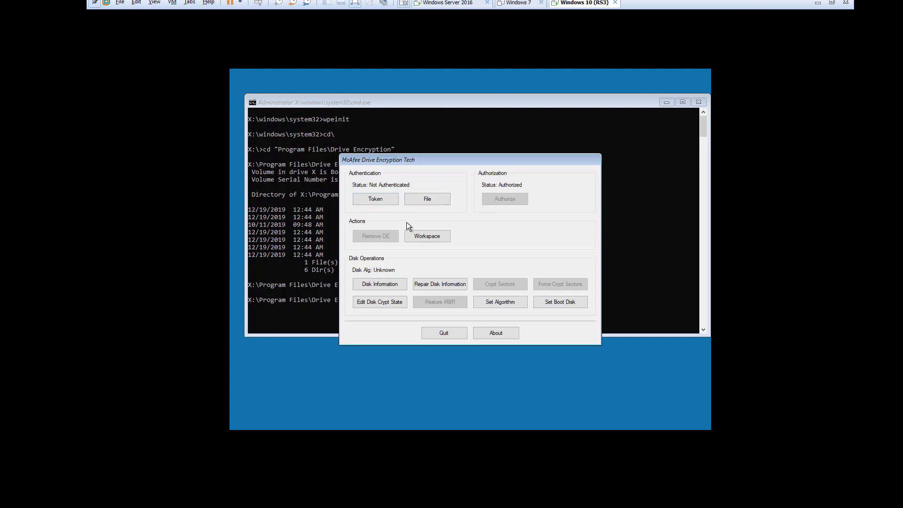
# - Authenticate by File, loading DETECH from TEST (E:)\mach_key
pyautogui.click(427, 199)
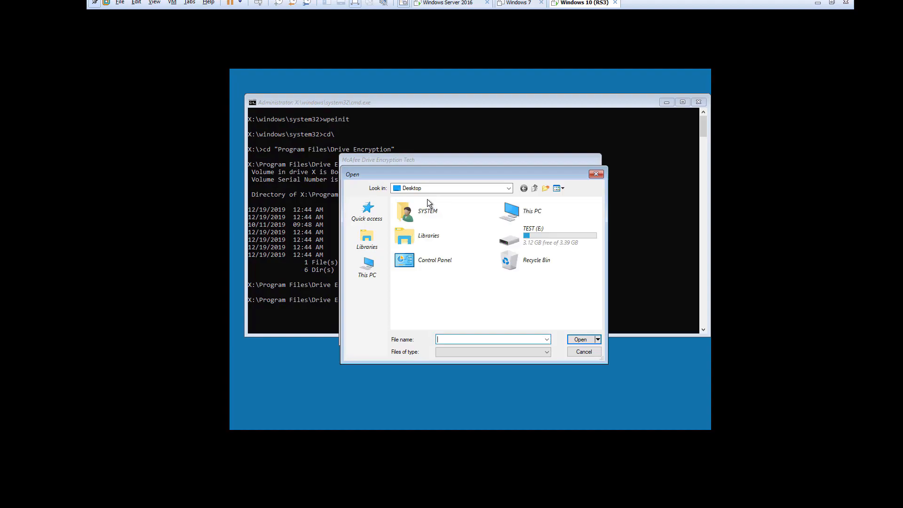
pyautogui.click(370, 274)
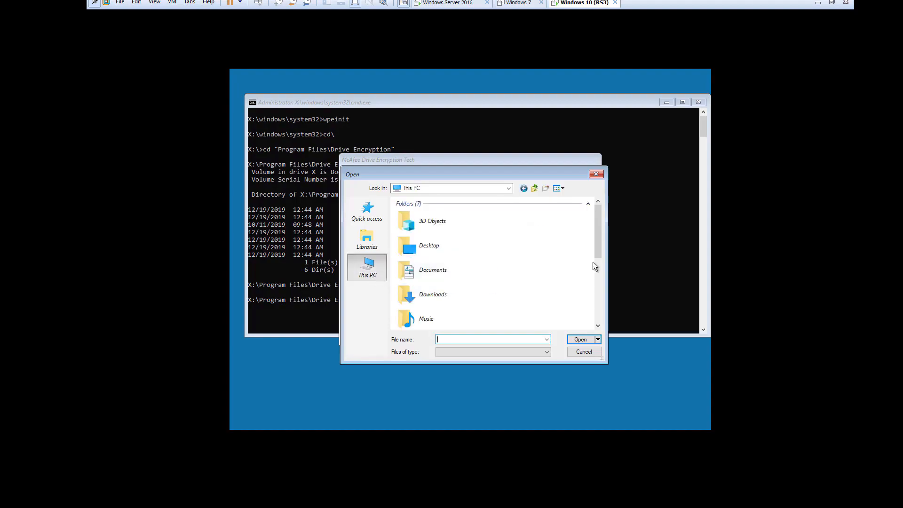
pyautogui.moveTo(595, 247); pyautogui.dragTo(598, 324)
pyautogui.click(439, 338)
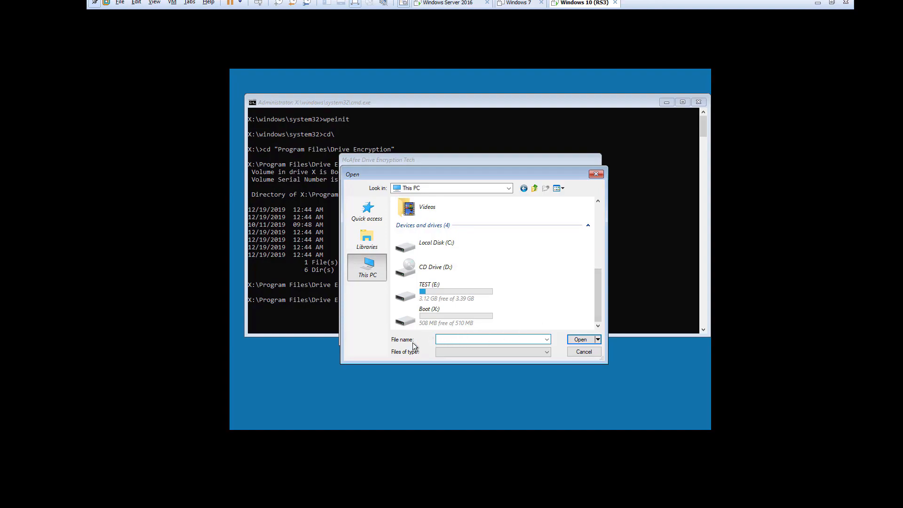
pyautogui.doubleClick(440, 291)
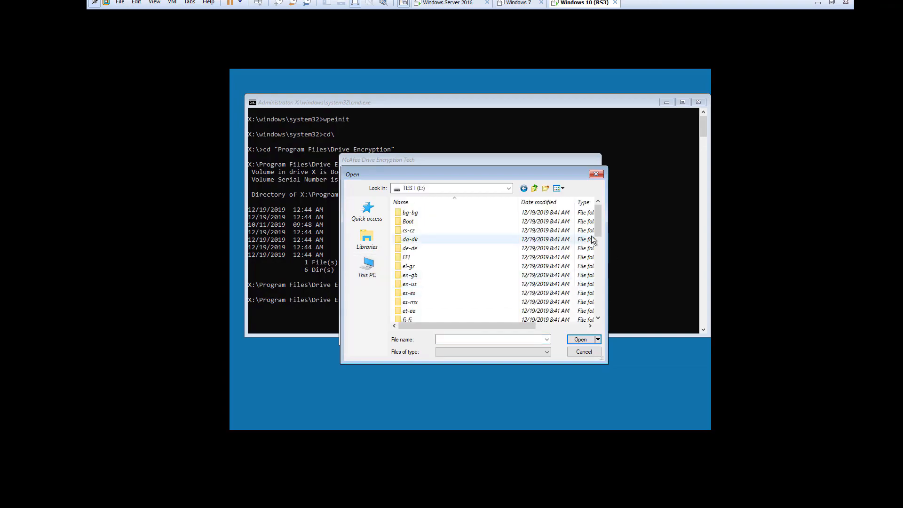
pyautogui.moveTo(599, 224); pyautogui.dragTo(591, 279)
pyautogui.click(412, 240)
pyautogui.doubleClick(413, 239)
pyautogui.click(414, 213)
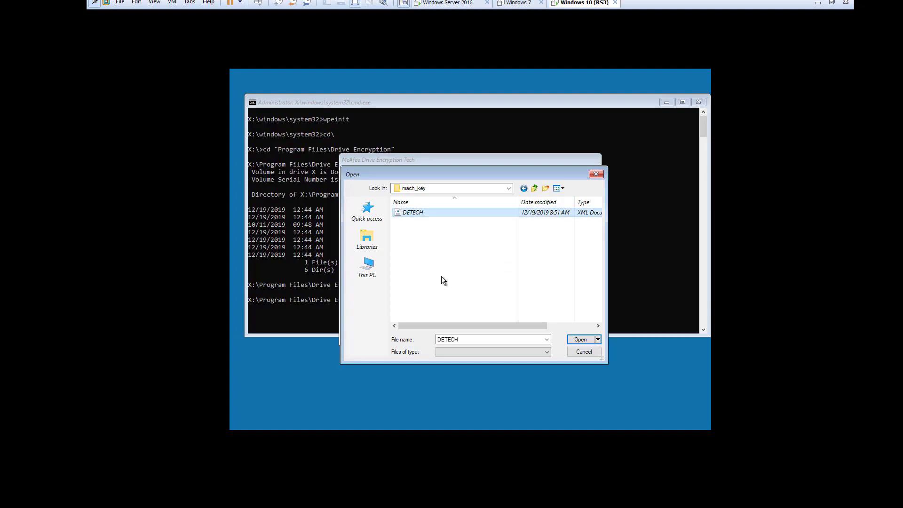
pyautogui.click(575, 340)
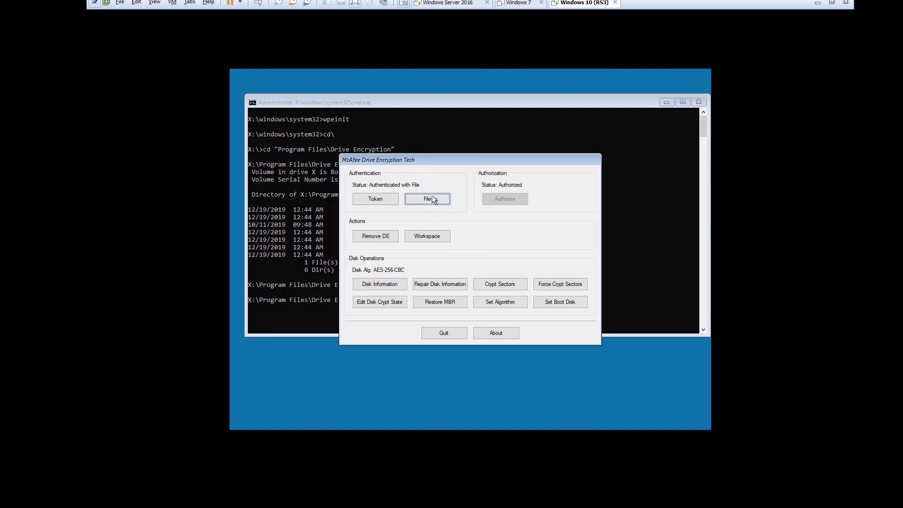
# - Authenticate by Token, entering the Drive Encryption user name and account password
pyautogui.click(371, 202)
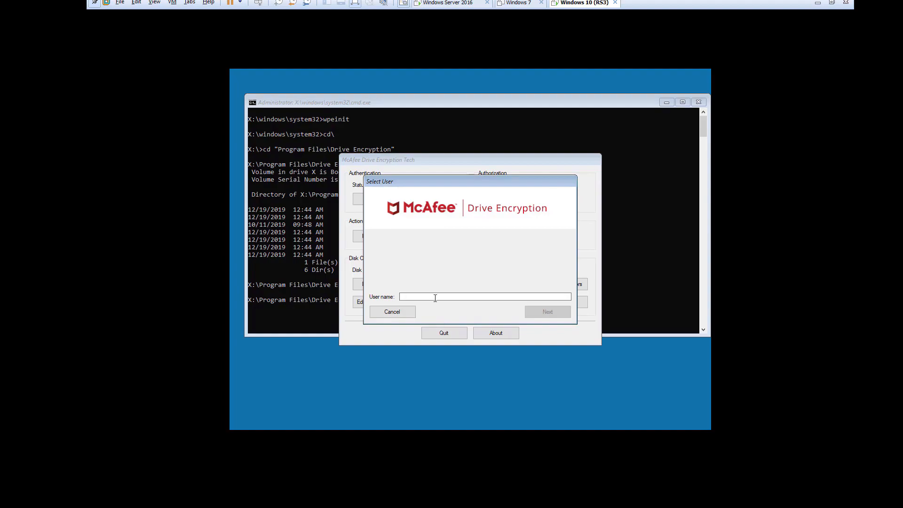
pyautogui.write('user3')
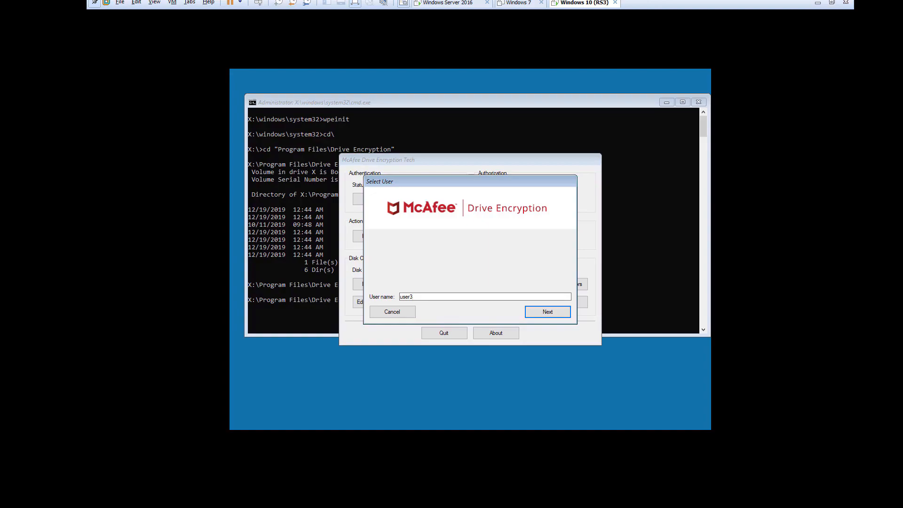
pyautogui.press('Return')
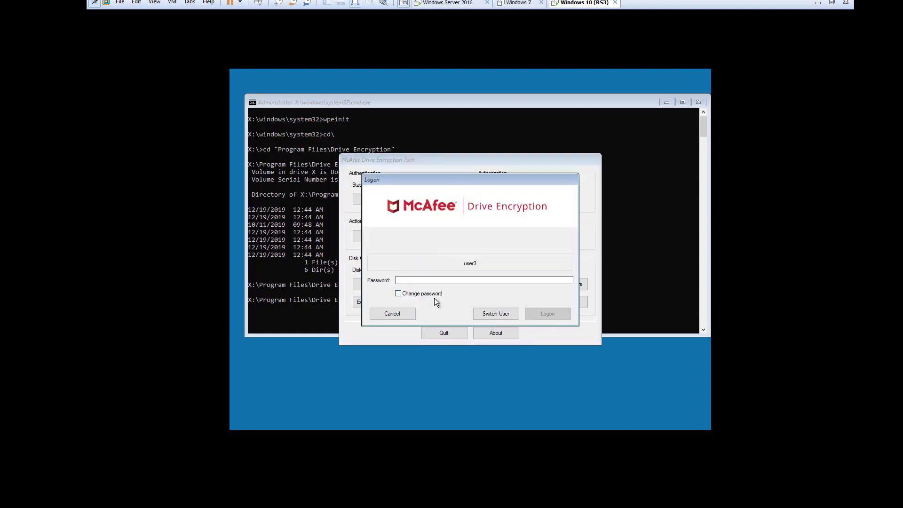
pyautogui.write('*****')
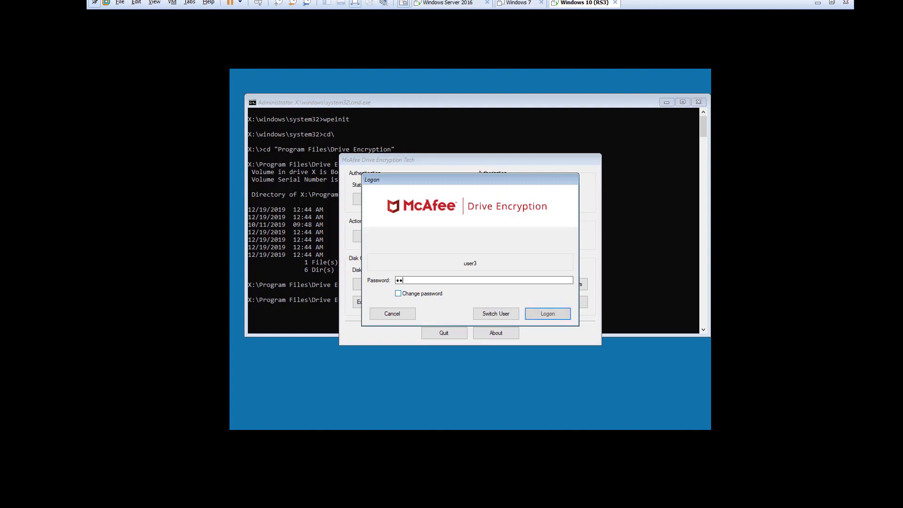
pyautogui.press('Return')
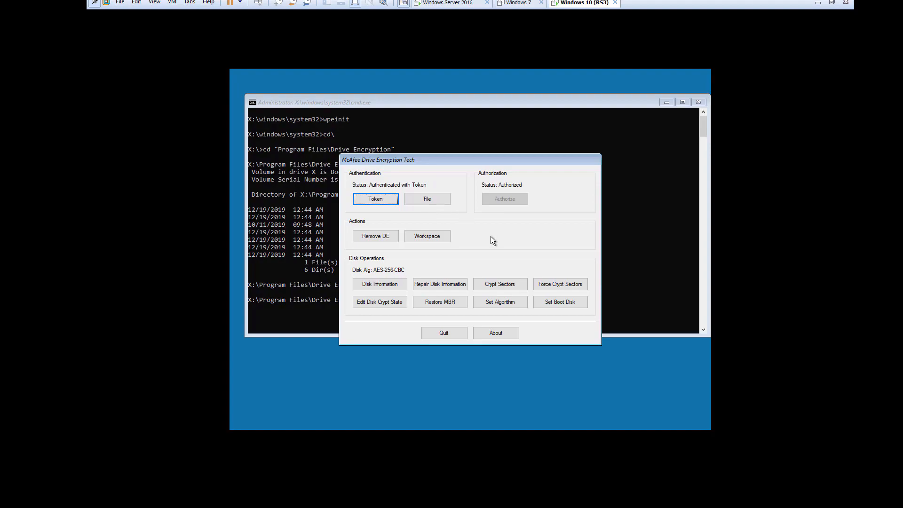
# - Run Remove DE to decrypt disk 0 and strip Drive Encryption
pyautogui.click(379, 236)
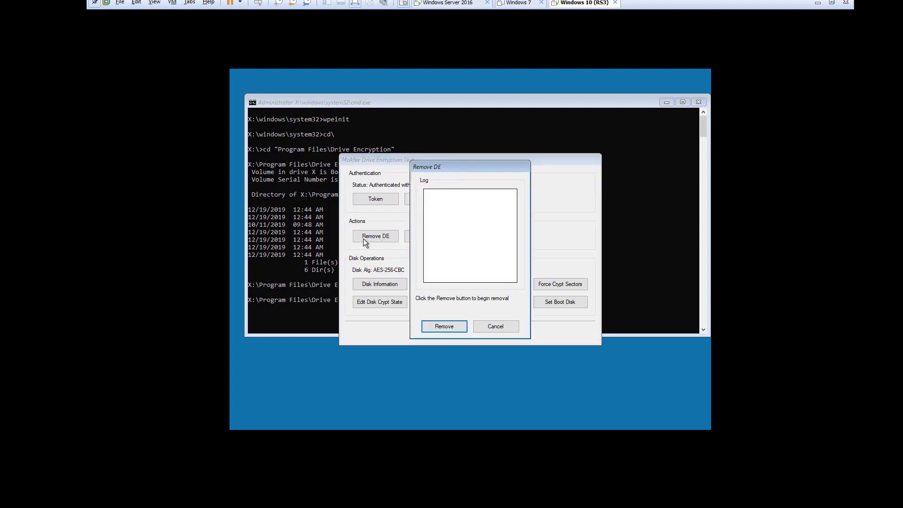
pyautogui.click(443, 326)
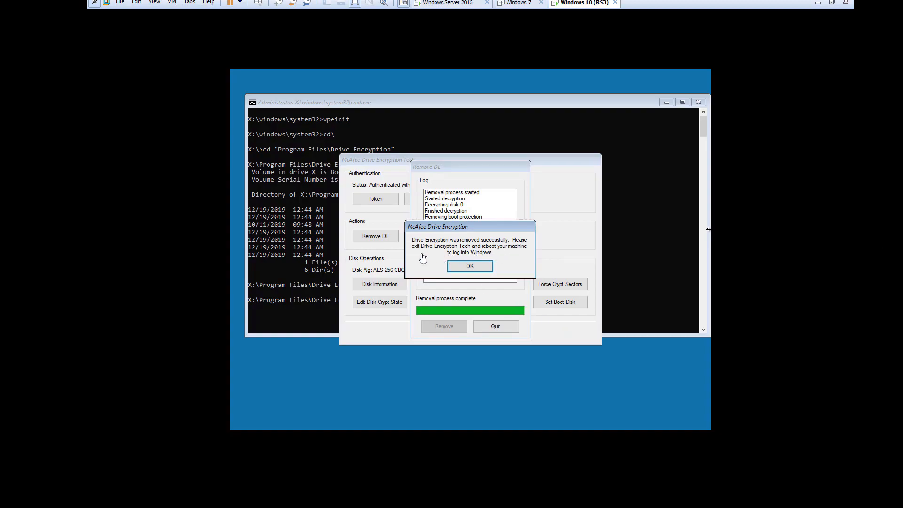
# - Acknowledge the removal success message and quit Drive Encryption Tech
pyautogui.click(470, 267)
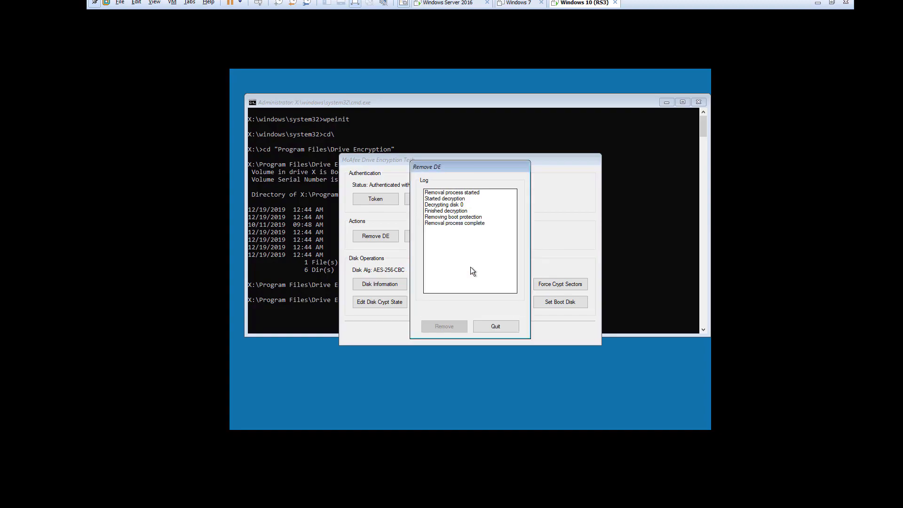
pyautogui.click(495, 328)
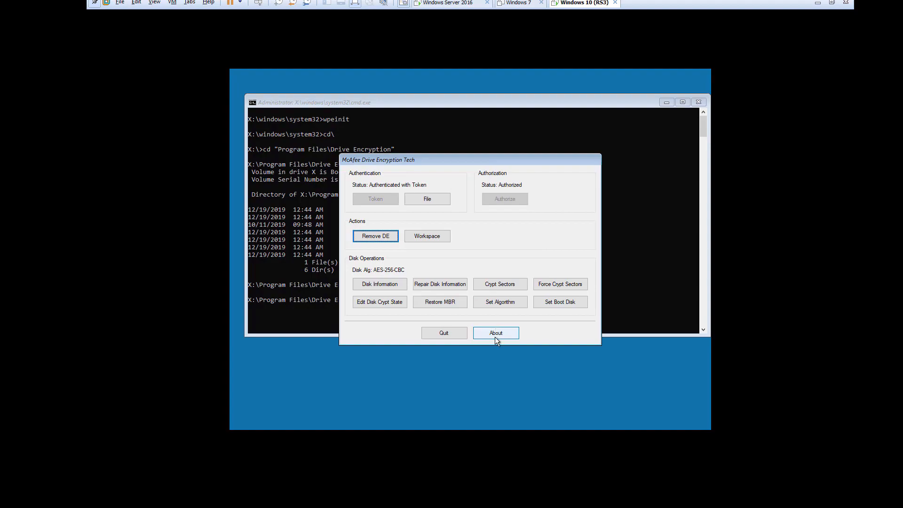
pyautogui.click(445, 334)
# - Exit the WinPE command prompt so the VM restarts
pyautogui.click(411, 307)
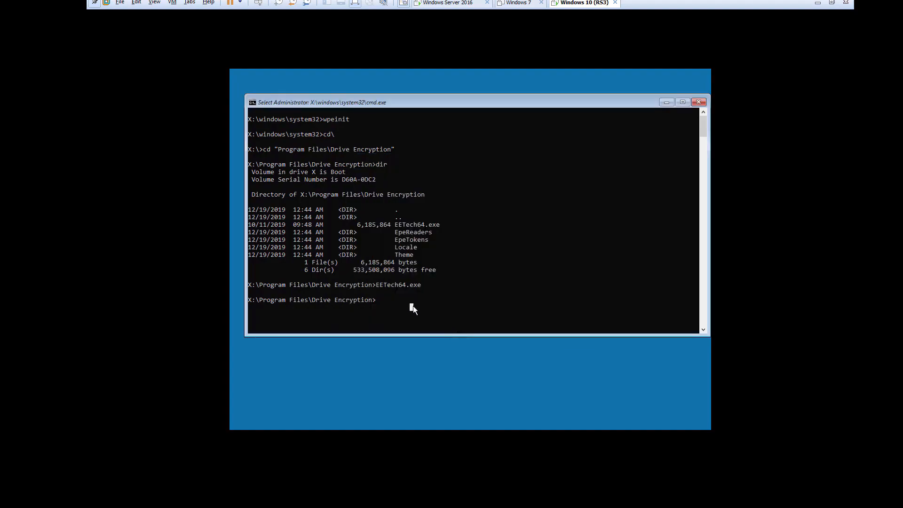
pyautogui.write('exit')
pyautogui.press('Return')
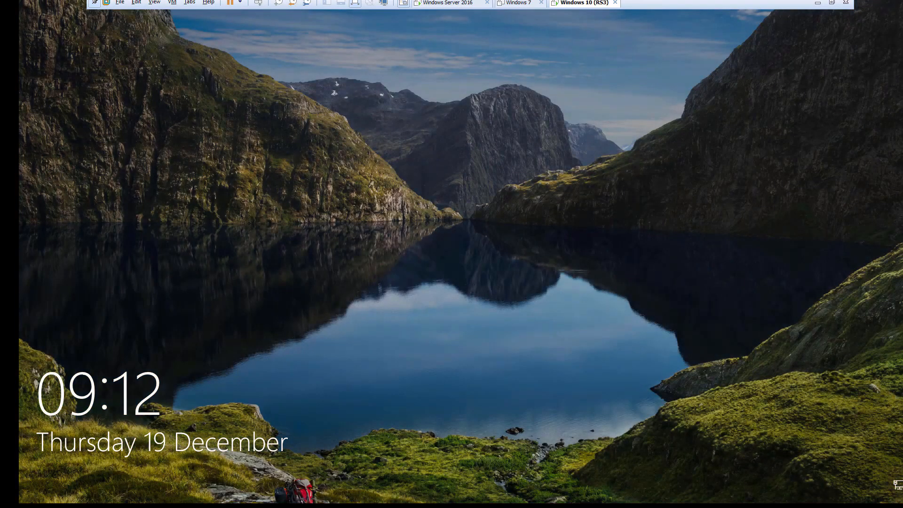
# - Sign in to the admin account with its password, then select the EETech-7.2.9.14 folder on the desktop
pyautogui.press('space')
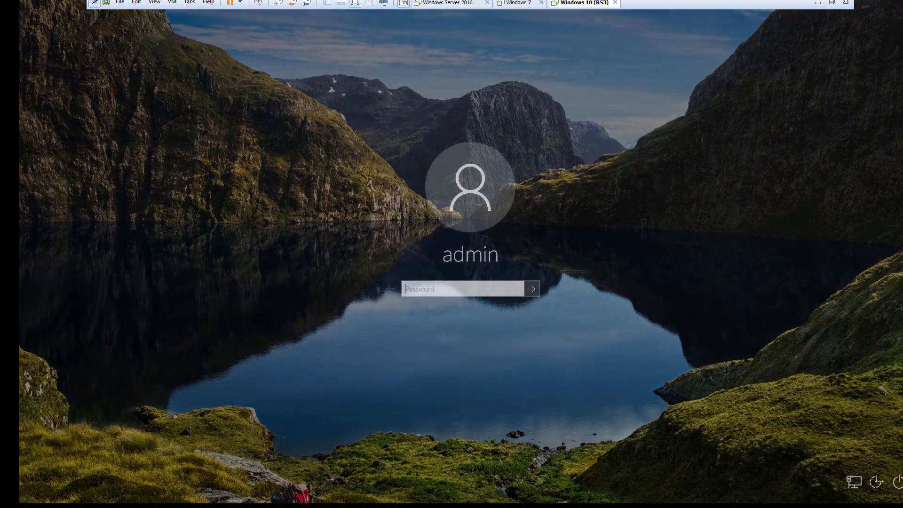
pyautogui.write('•••••')
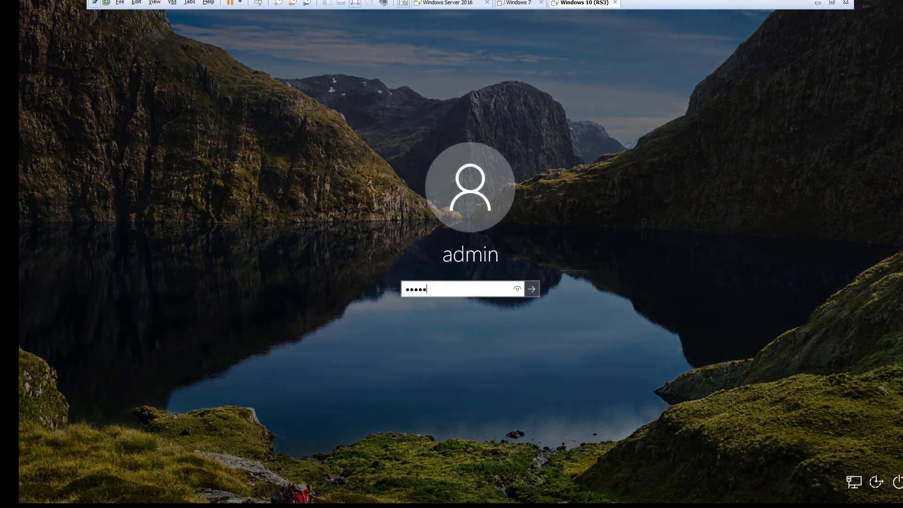
pyautogui.press('Return')
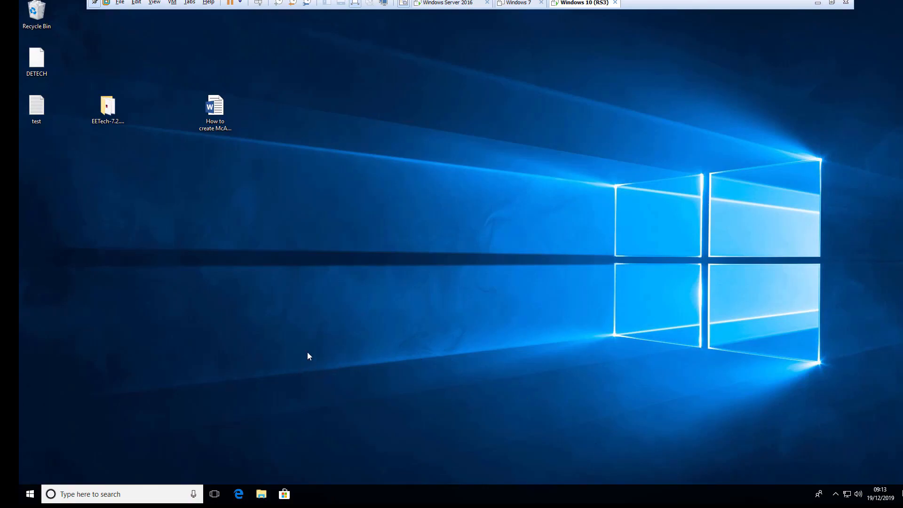
pyautogui.click(108, 109)
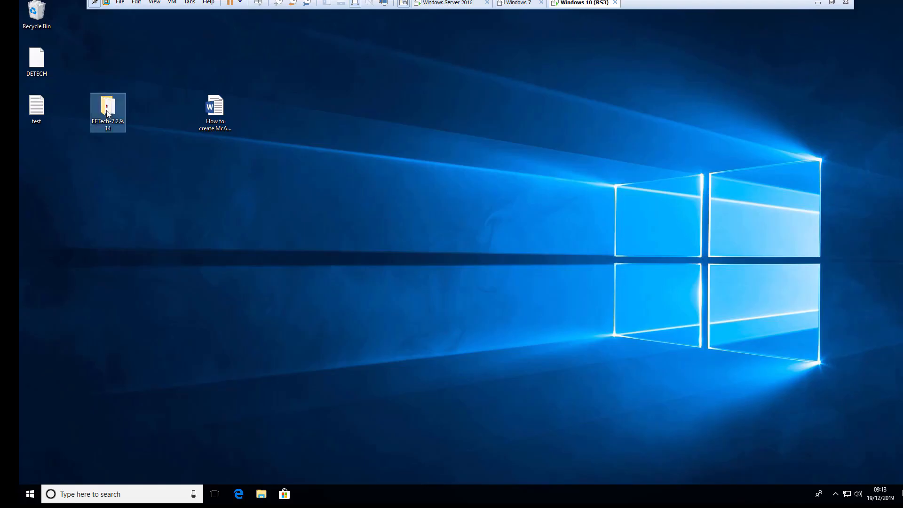